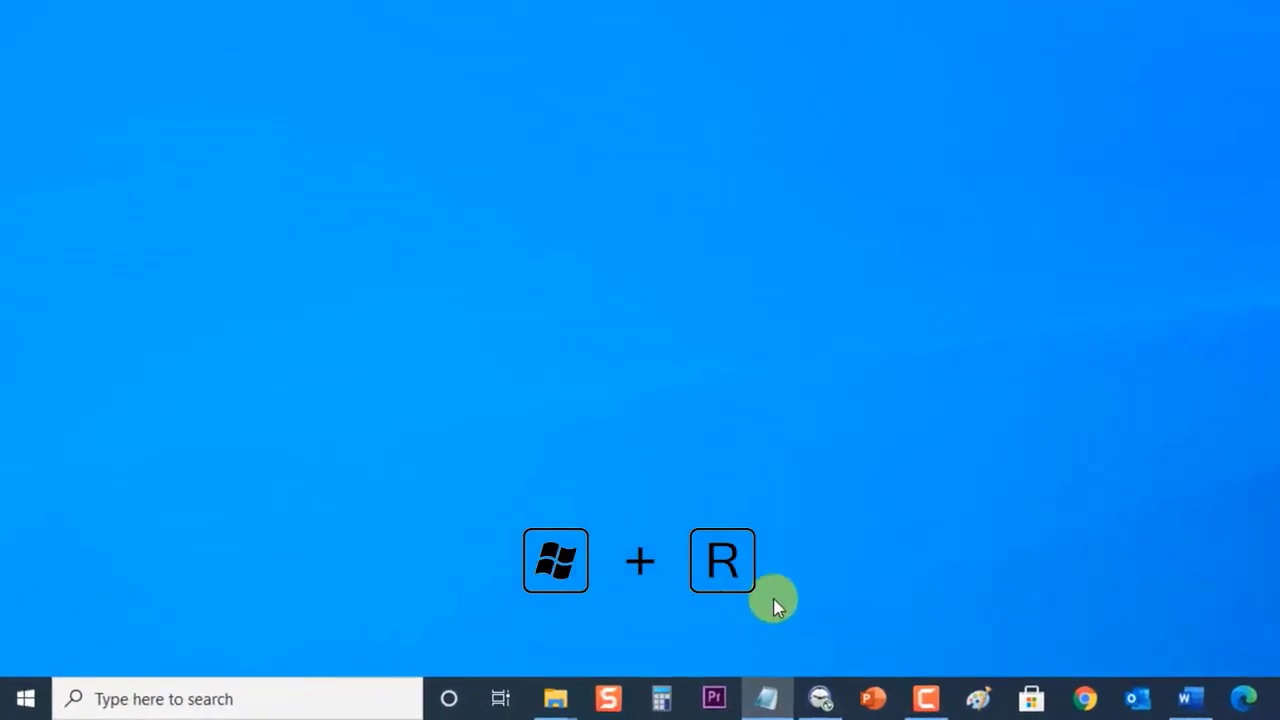
- Run msconfig and enable Safe boot (Minimal) on the Boot tab, applying the change
key(super+r)
key(BackSpace)
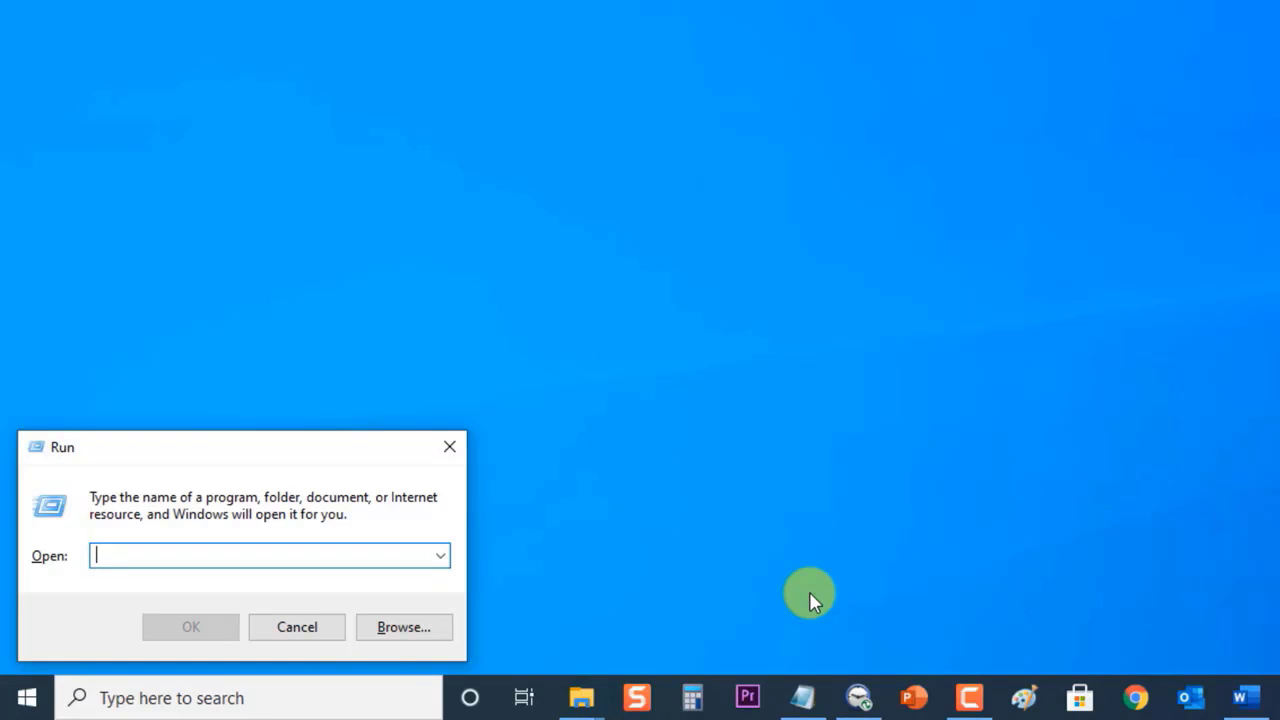
text(msconfig)
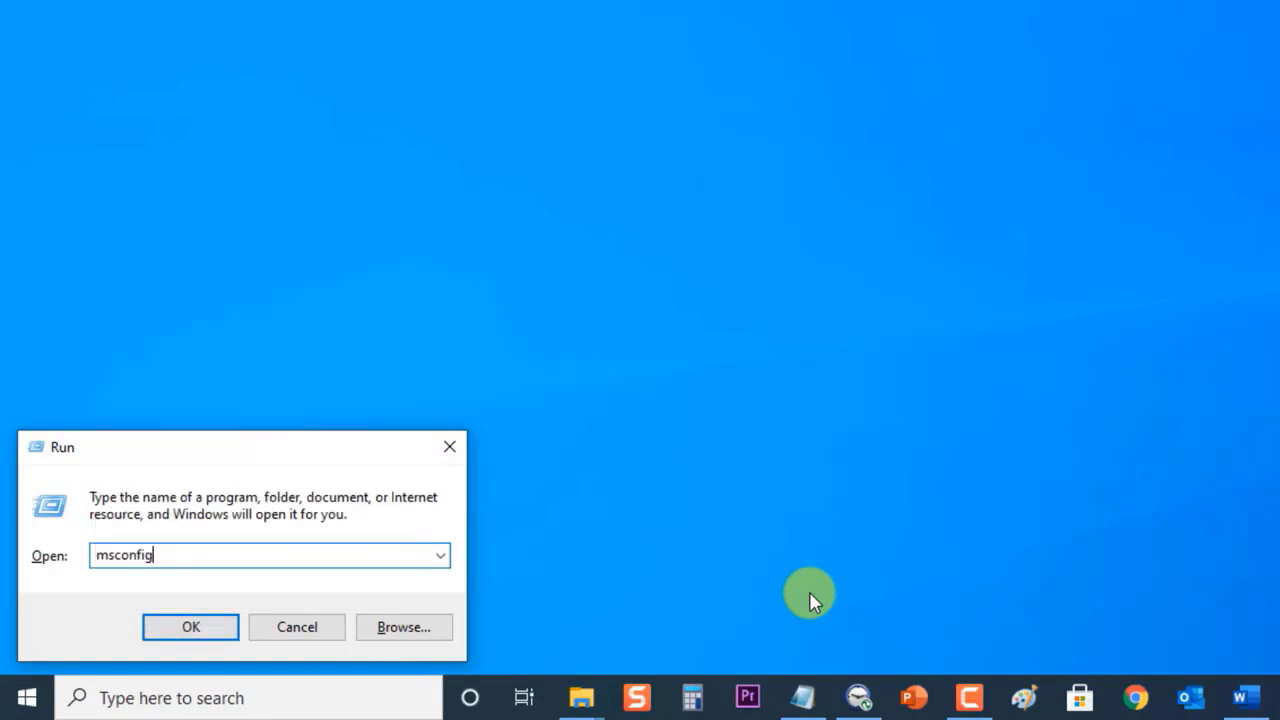
click(165, 628)
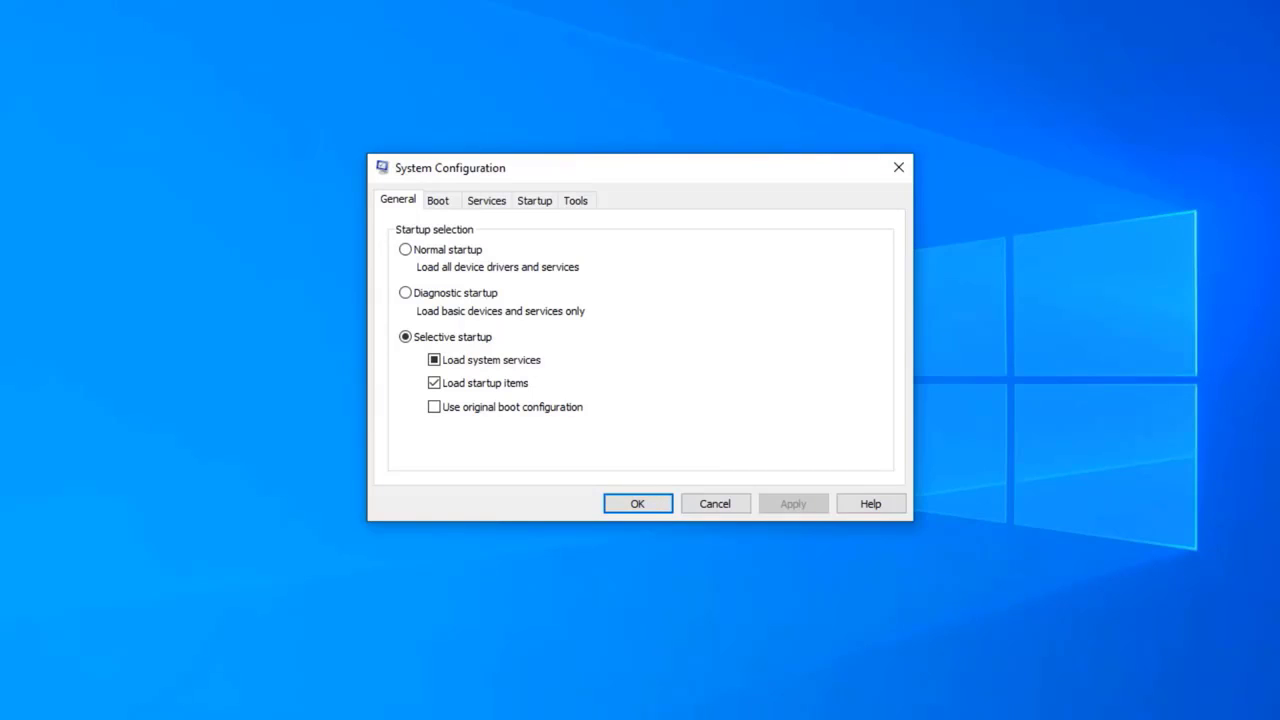
click(438, 201)
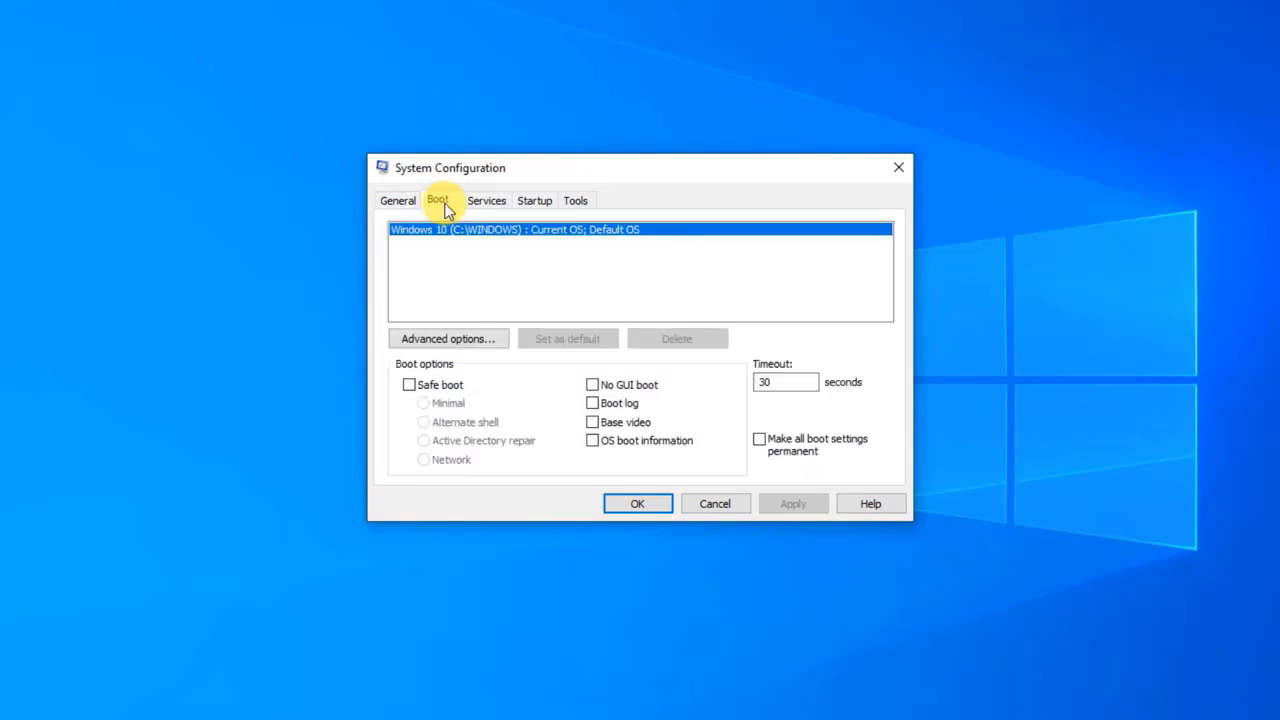
click(410, 385)
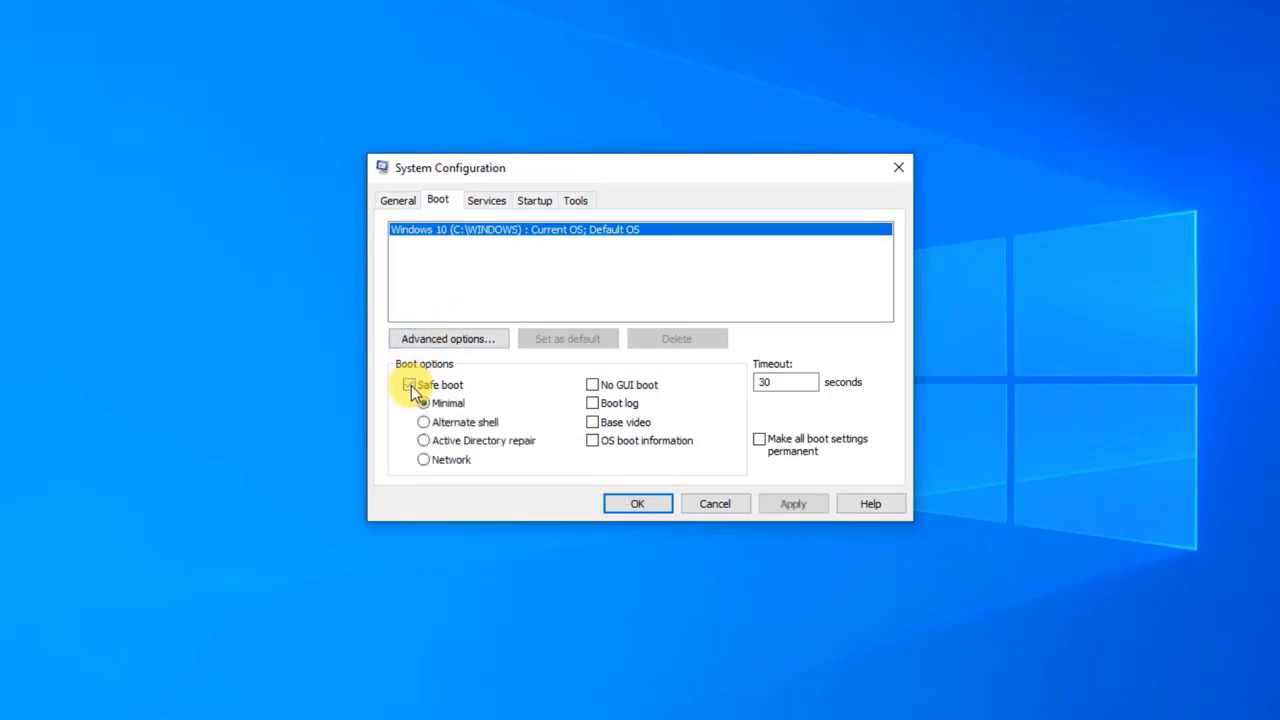
click(803, 504)
click(663, 510)
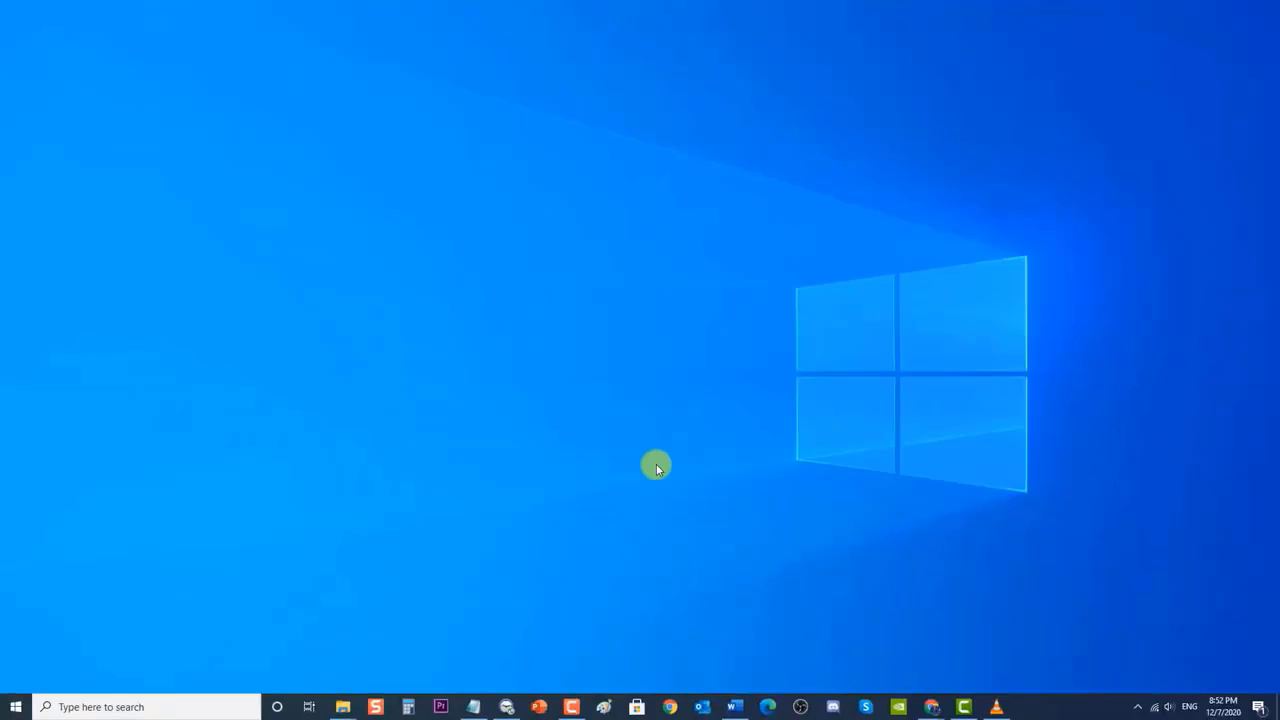
- Browse This PC > Local Disk (C:) > Program Files and bring up the NVIDIA Corporation folder's actions
click(343, 708)
click(374, 665)
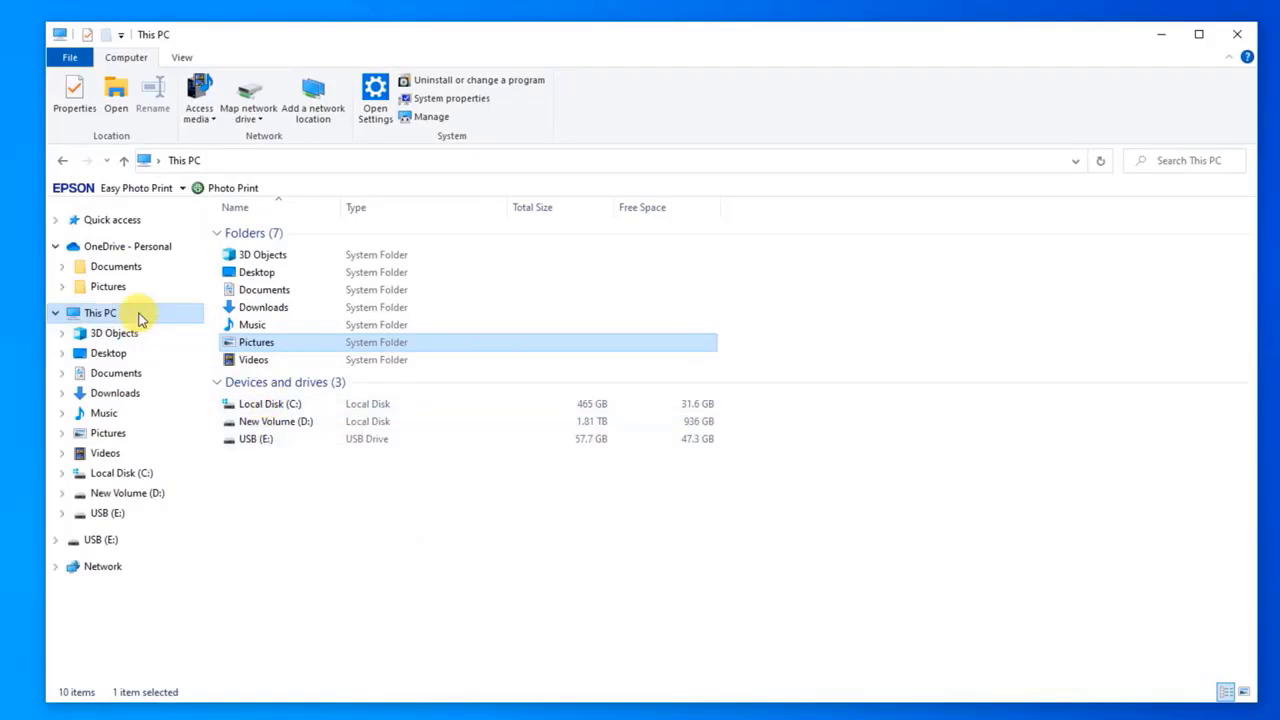
double_click(252, 405)
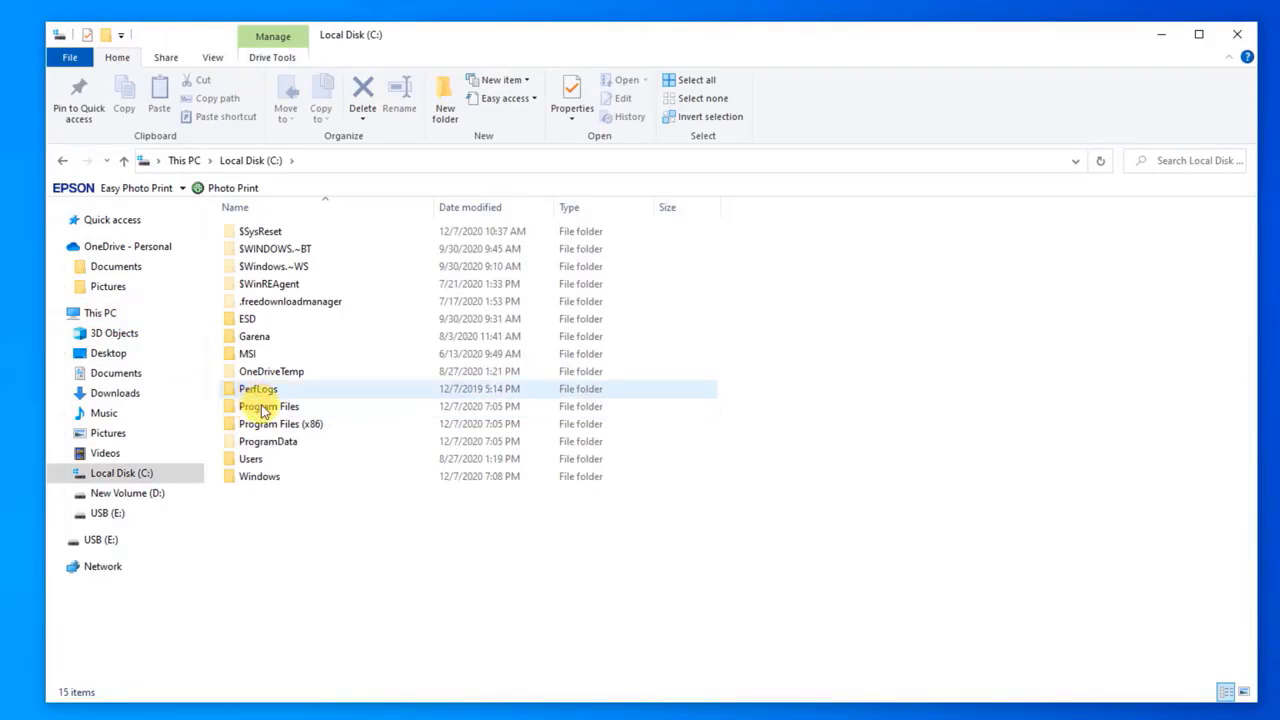
double_click(260, 410)
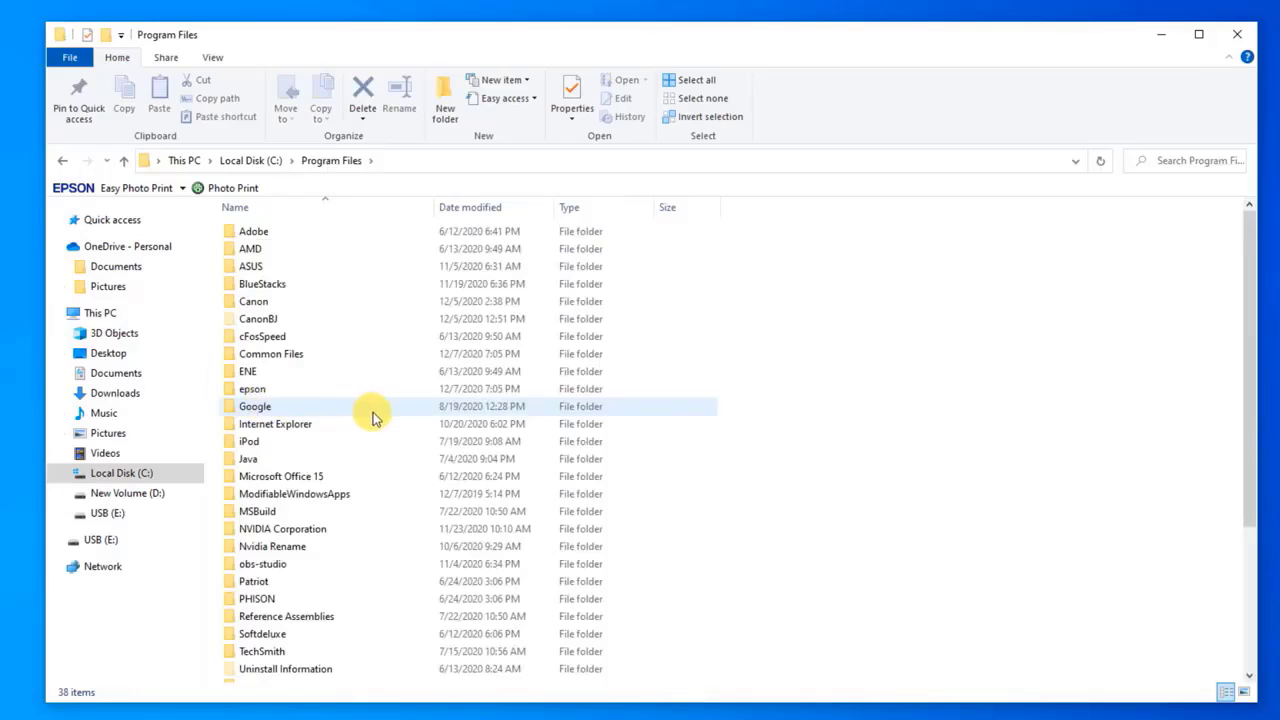
scroll(370, 417, down, 1)
scroll(372, 417, down, 1)
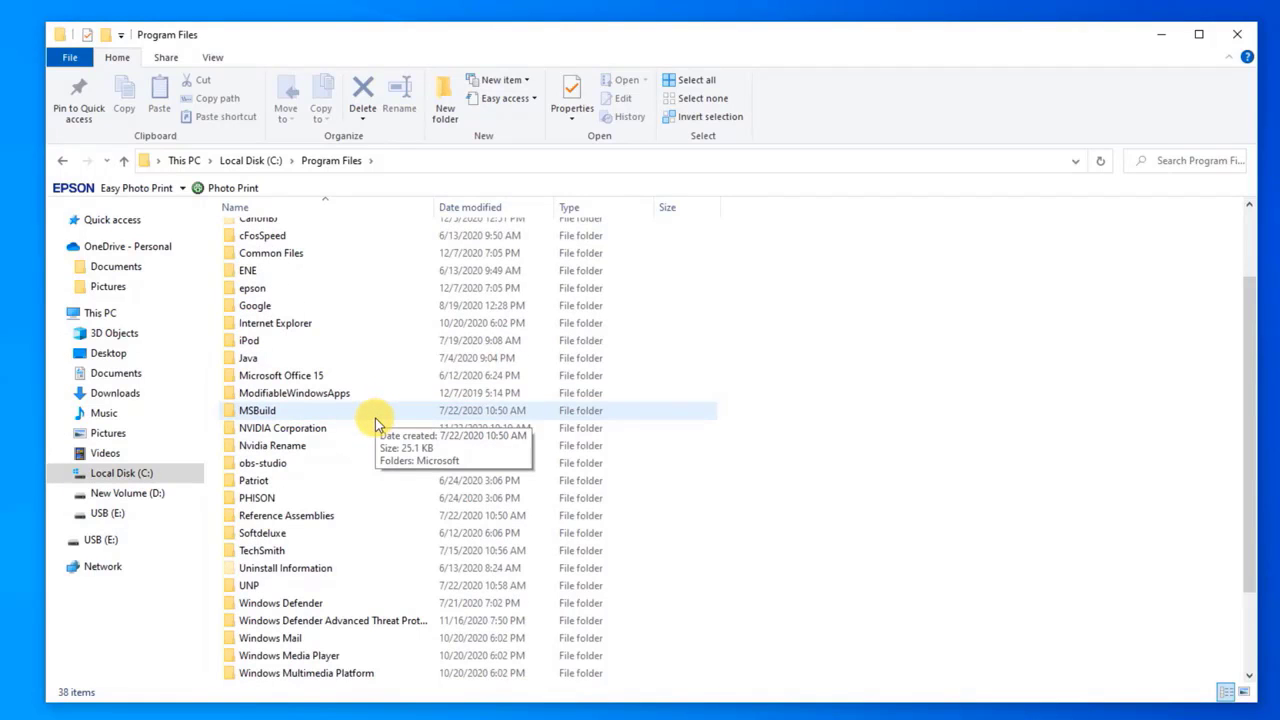
click(321, 431)
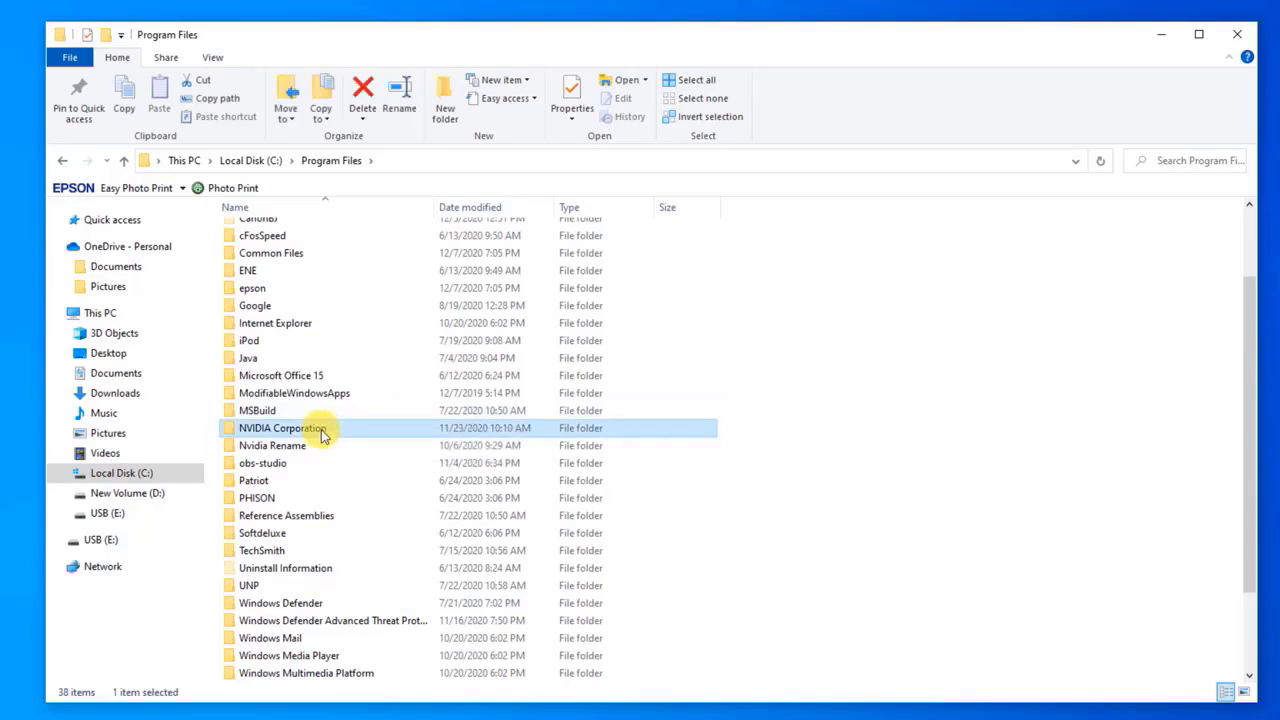
right_click(321, 433)
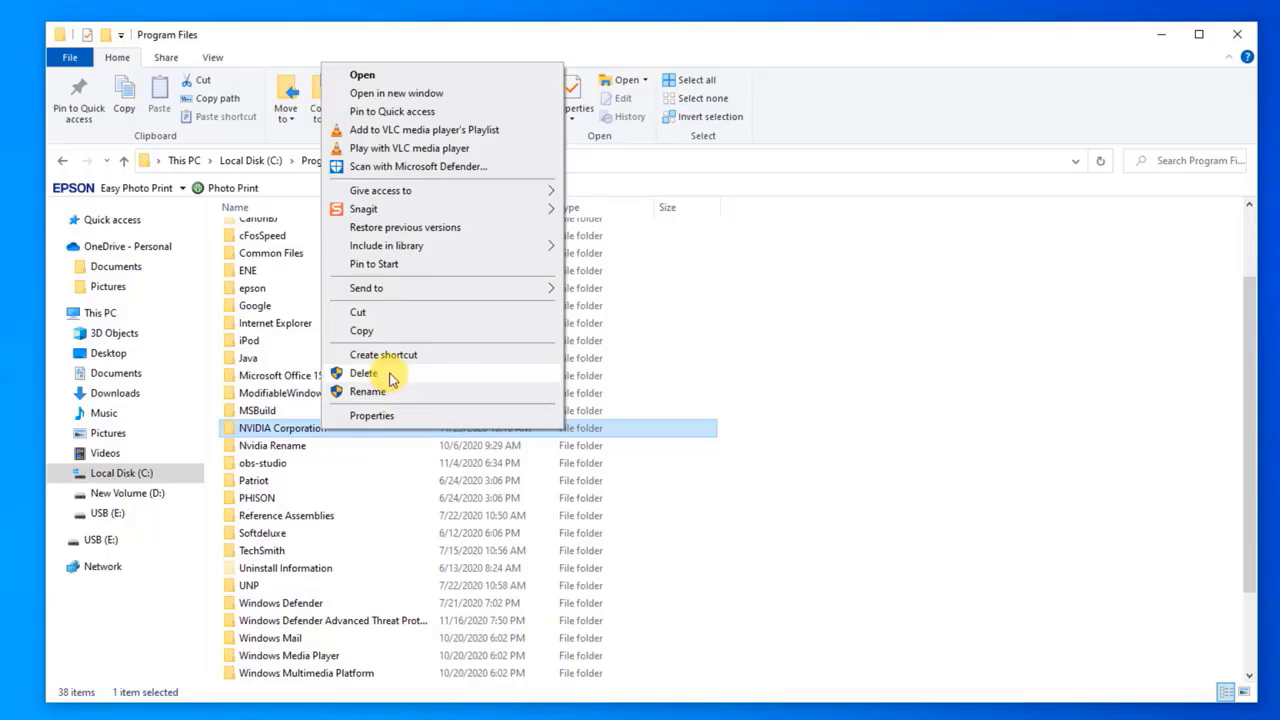
- Close File Explorer and open an empty Run box
click(1143, 348)
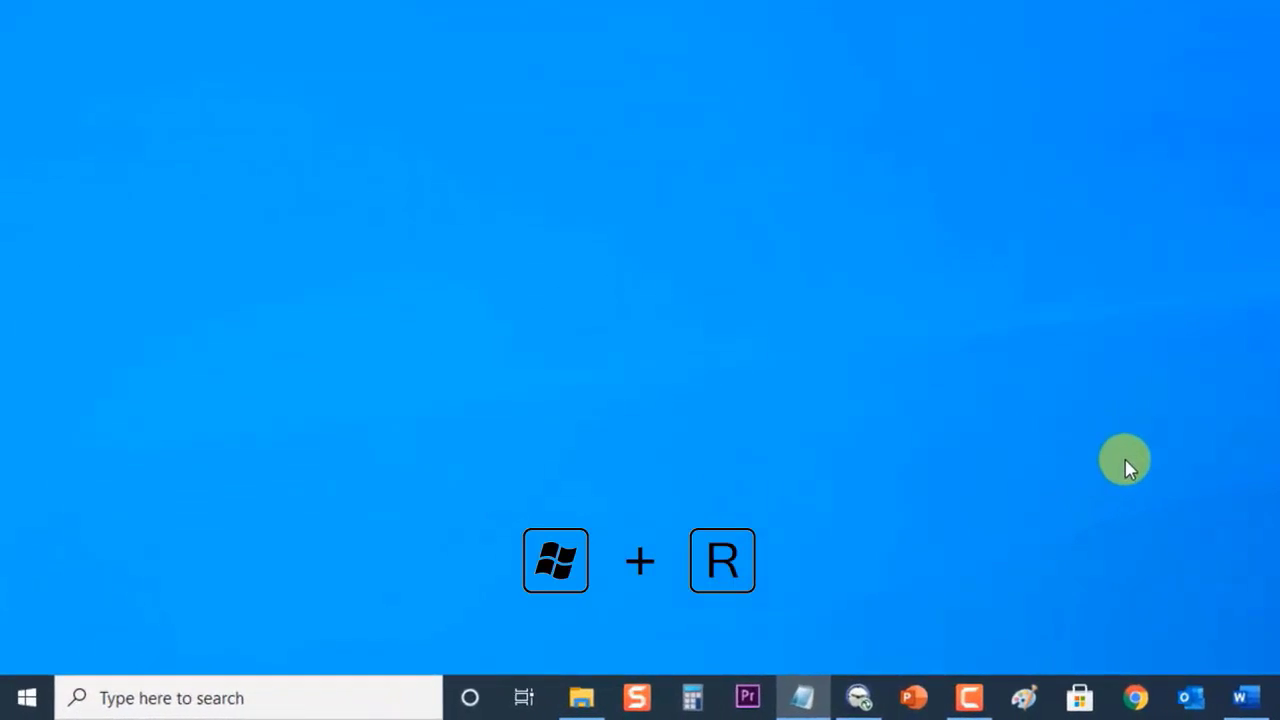
key(super+r)
key(BackSpace)
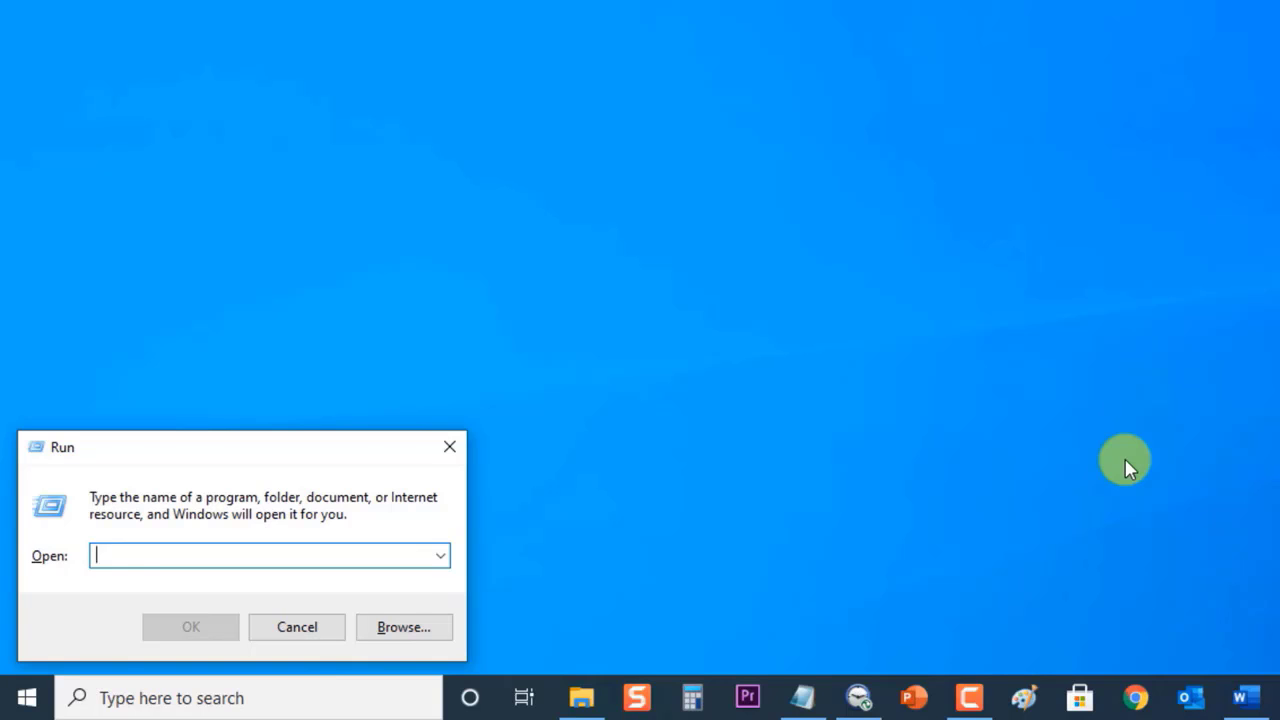
- Launch Device Manager with 'dev' and reposition and enlarge its window
text(dev)
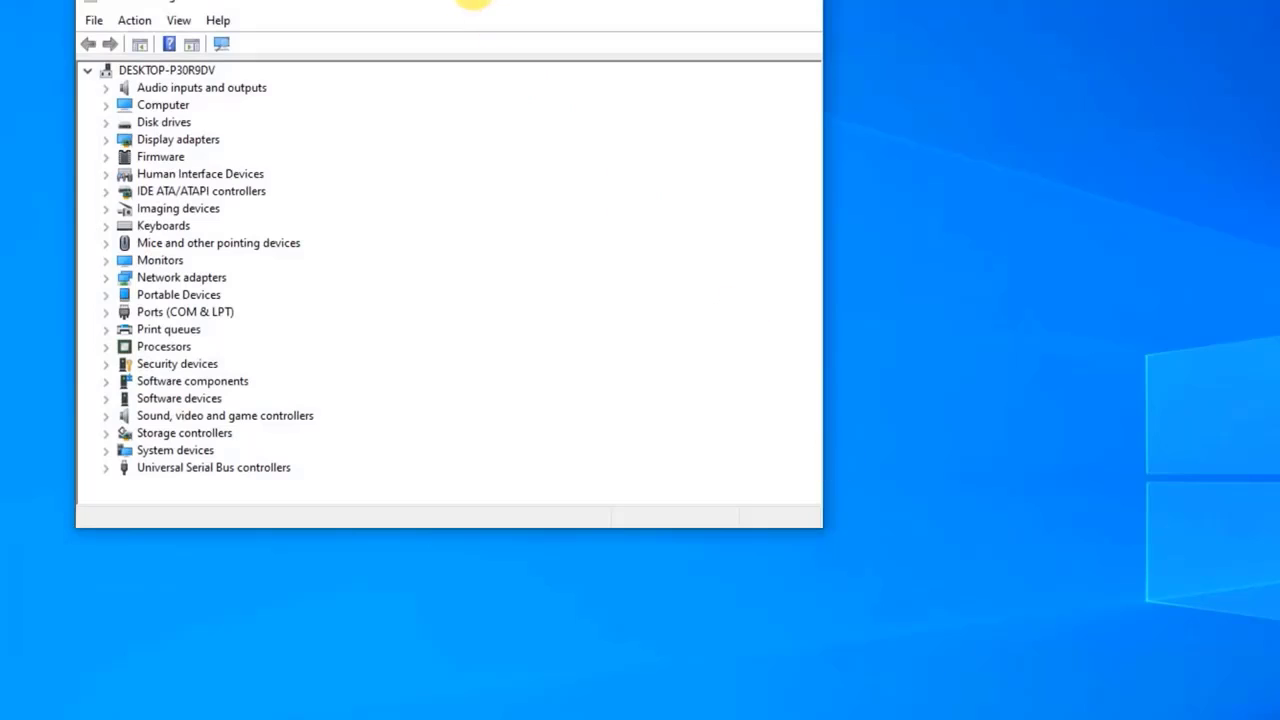
drag(471, 2, 621, 72)
drag(550, 552, 573, 670)
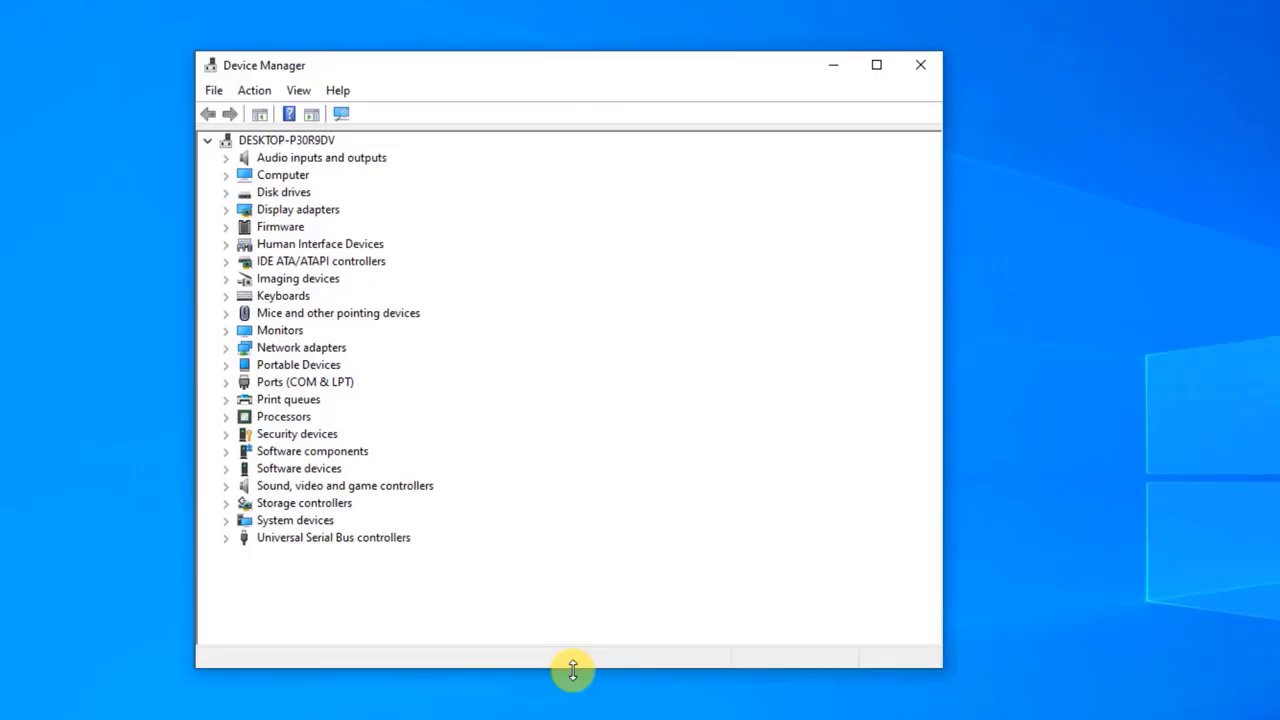
- Expand Display adapters, start uninstalling the GeForce GTX 1650, then cancel and close Device Manager
click(227, 210)
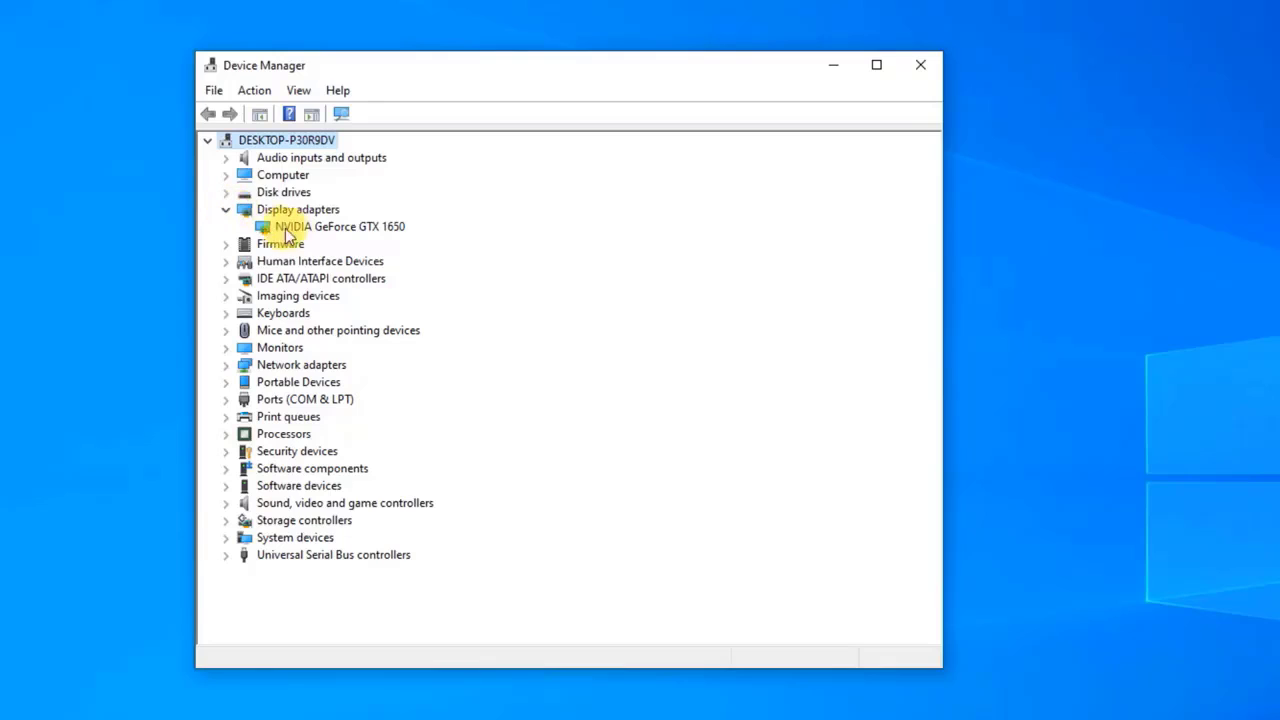
right_click(312, 227)
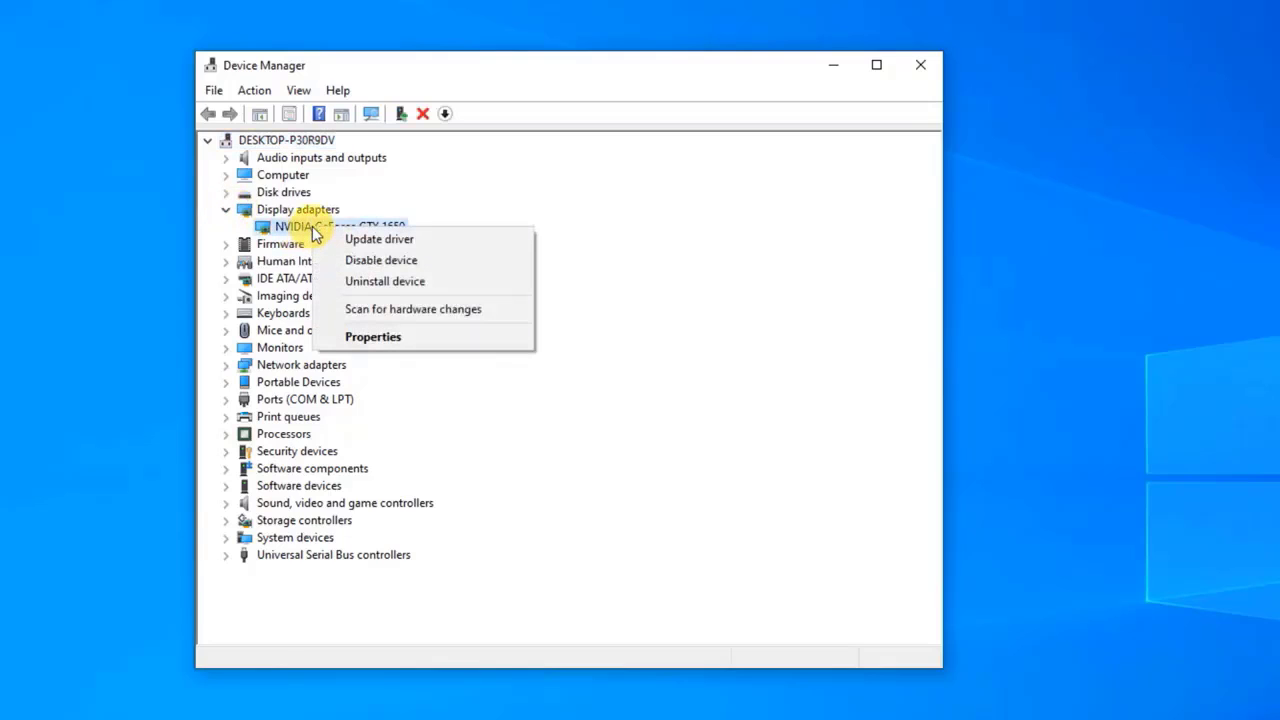
click(370, 285)
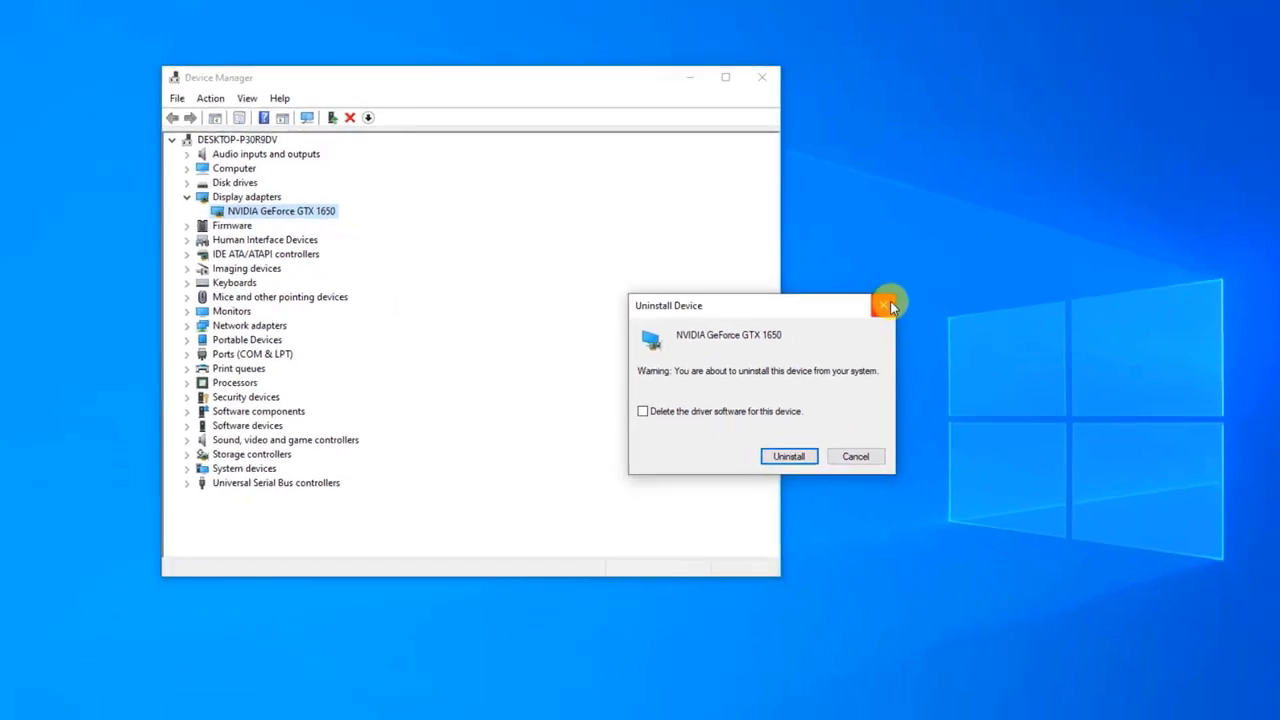
click(1067, 340)
click(920, 65)
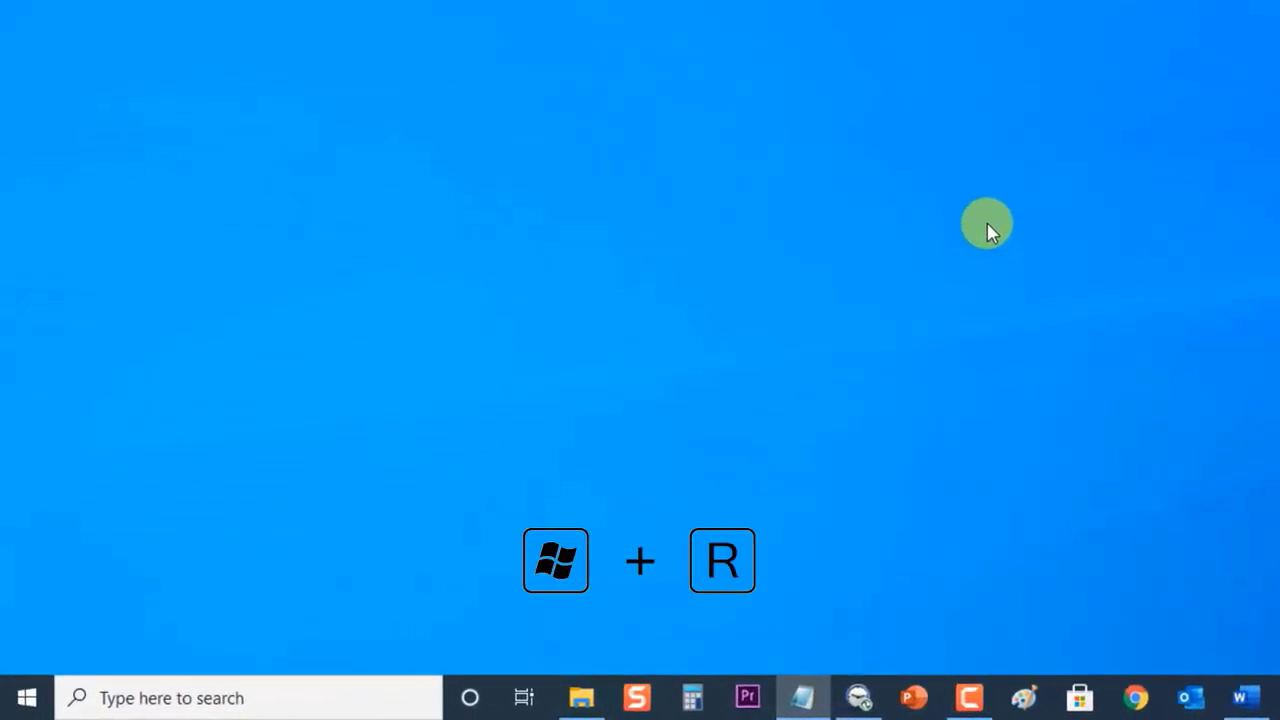
- Run msconfig and uncheck Safe boot on the Boot tab, confirming the change
key(super+r)
key(BackSpace)
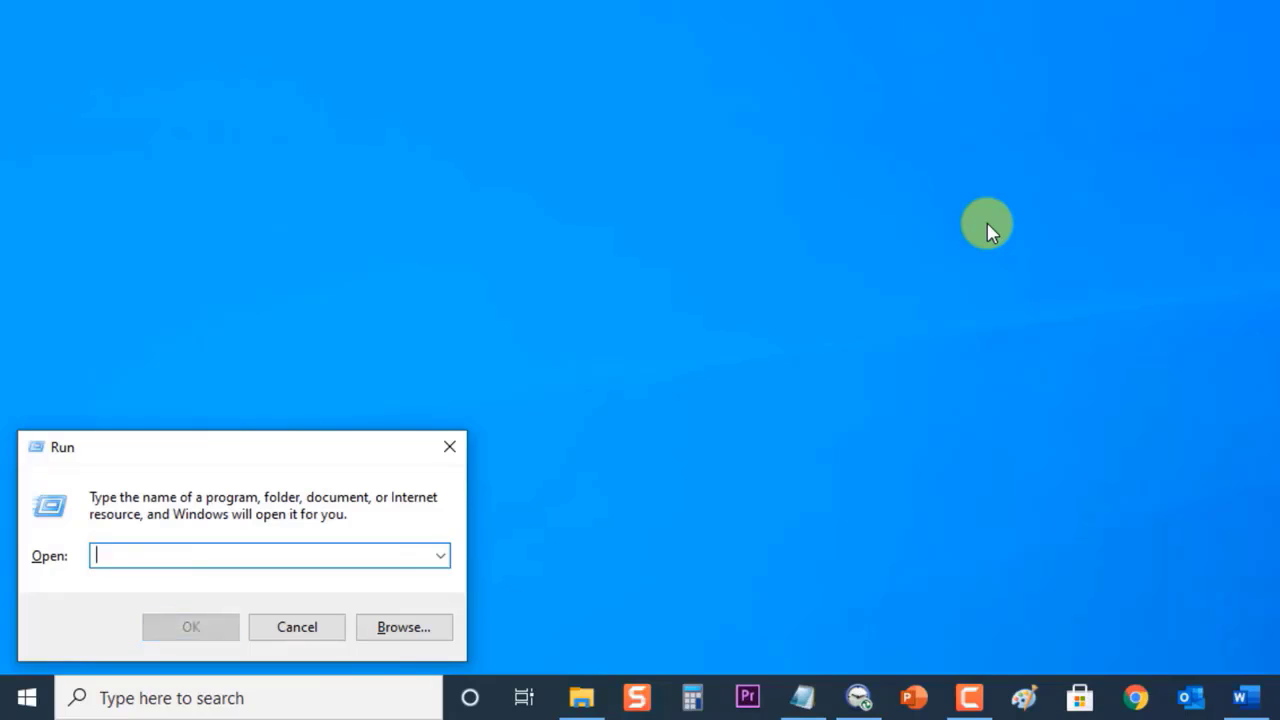
text(msconfig)
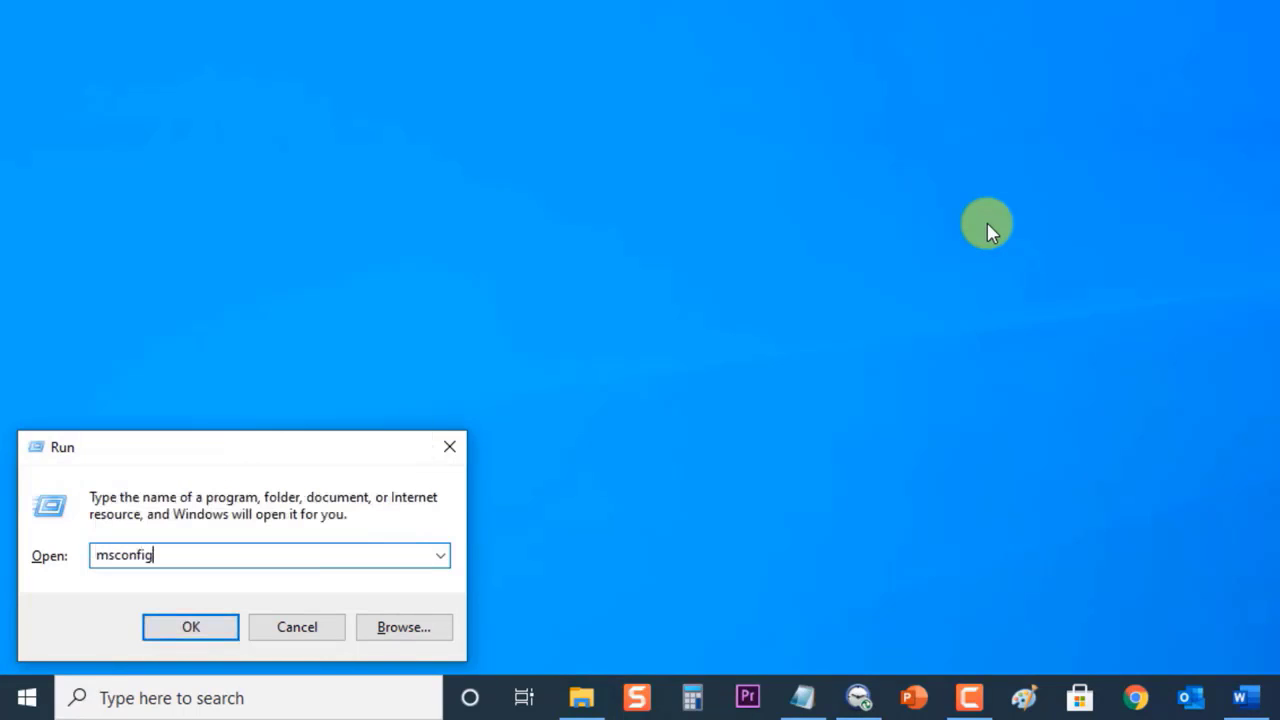
click(216, 626)
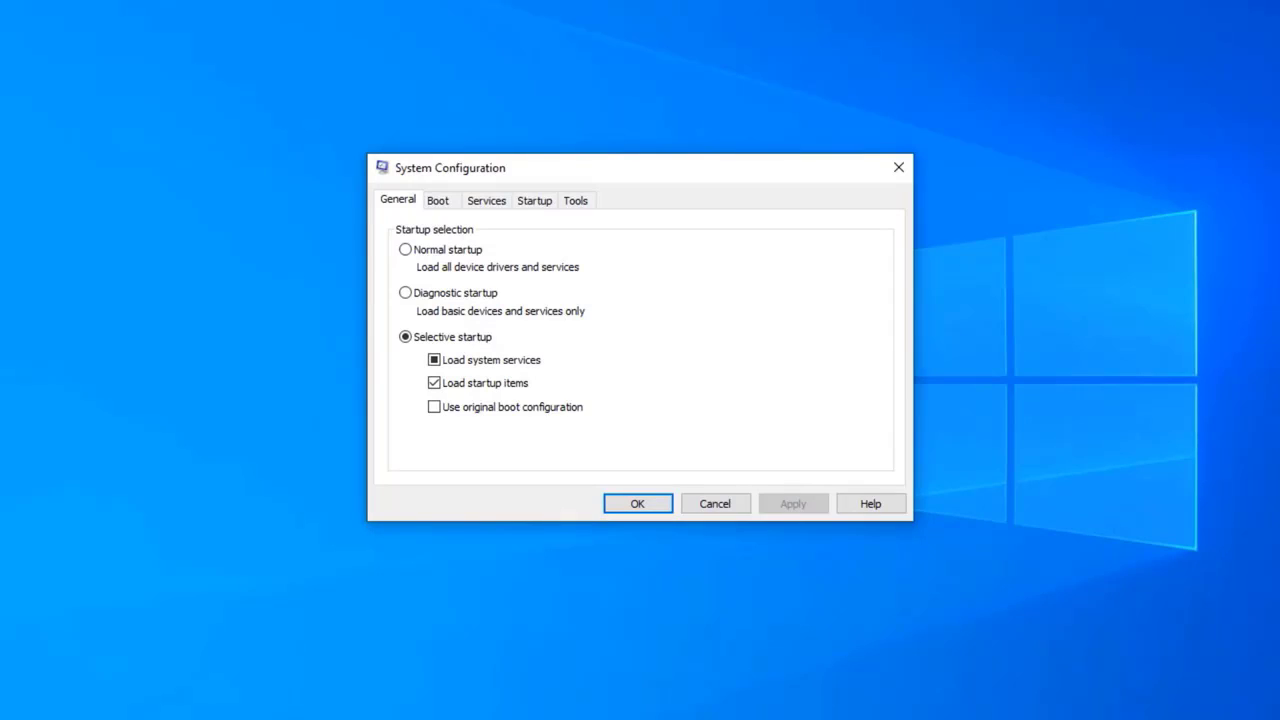
click(441, 201)
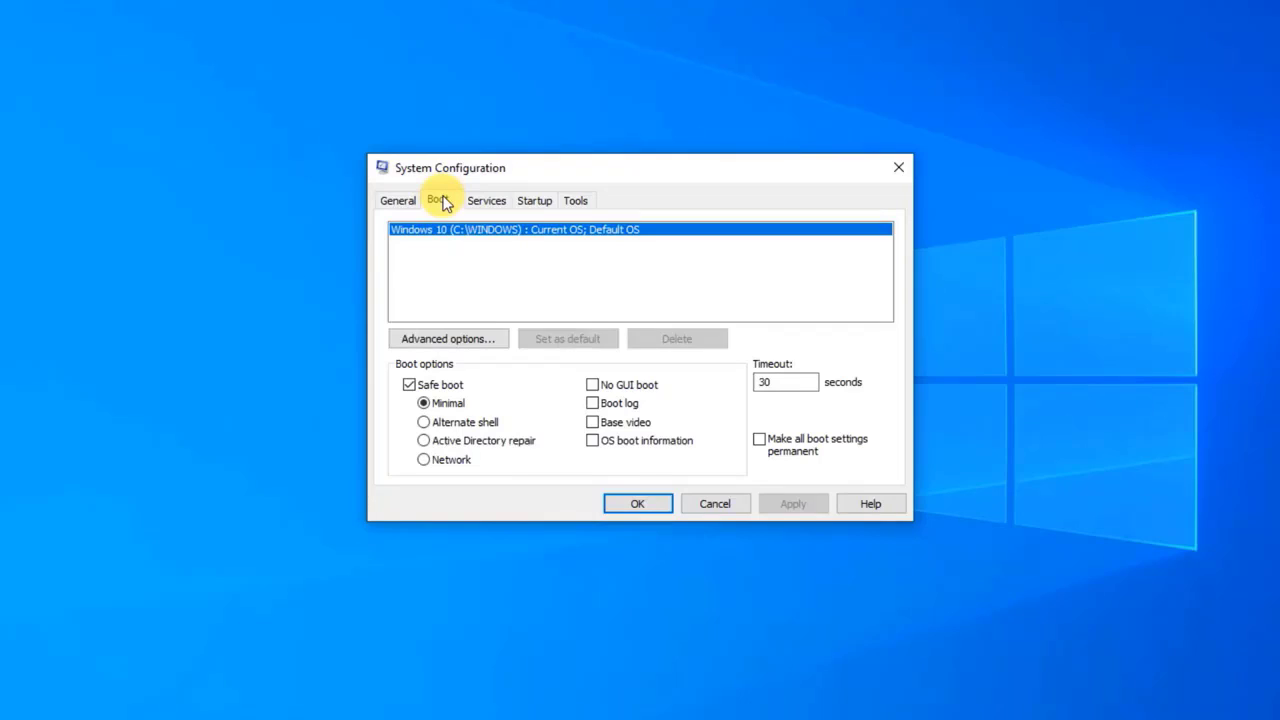
click(409, 385)
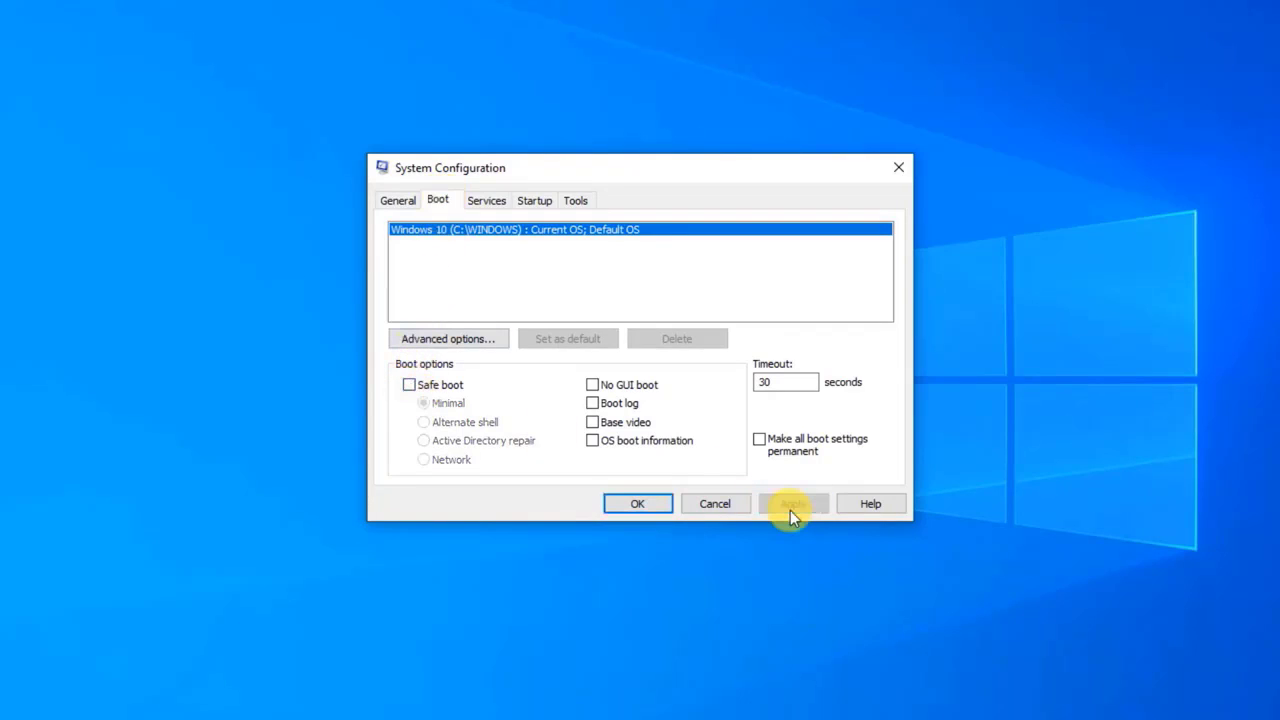
click(638, 504)
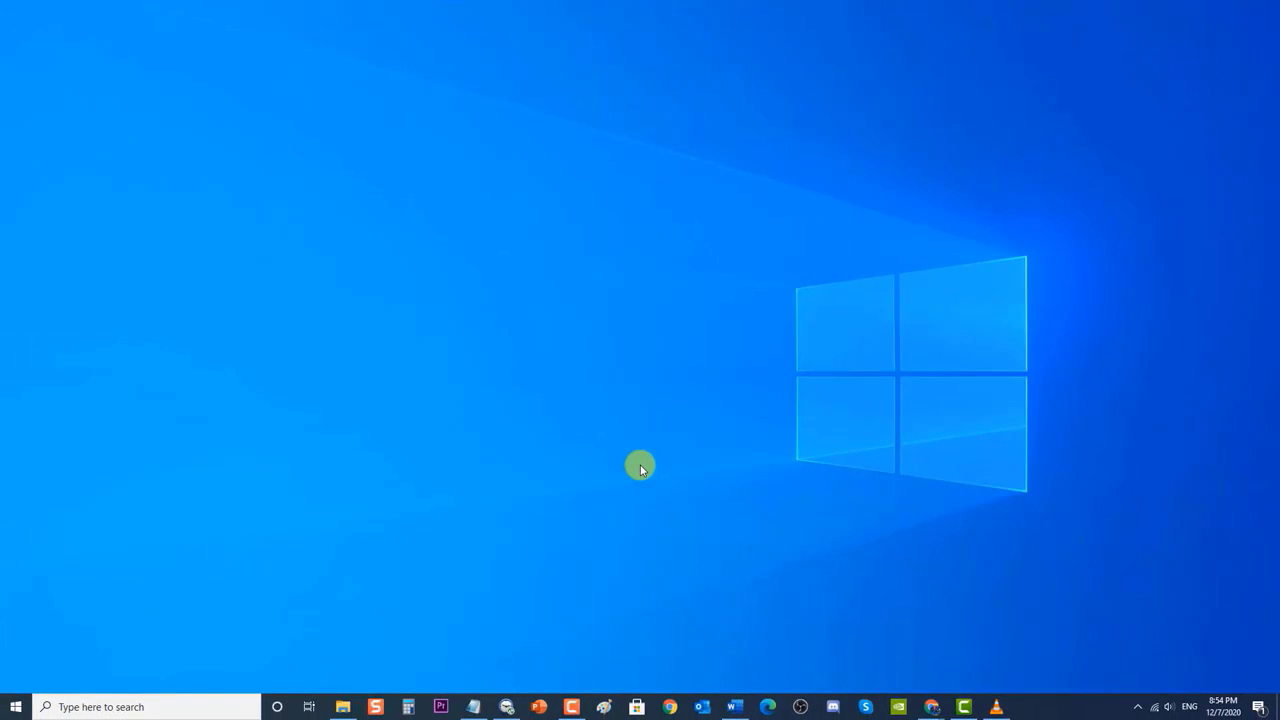
- Search the NVIDIA driver page for the GTX 1650 and download Game Ready Driver 457.51
mouse_move(931, 706)
click(980, 658)
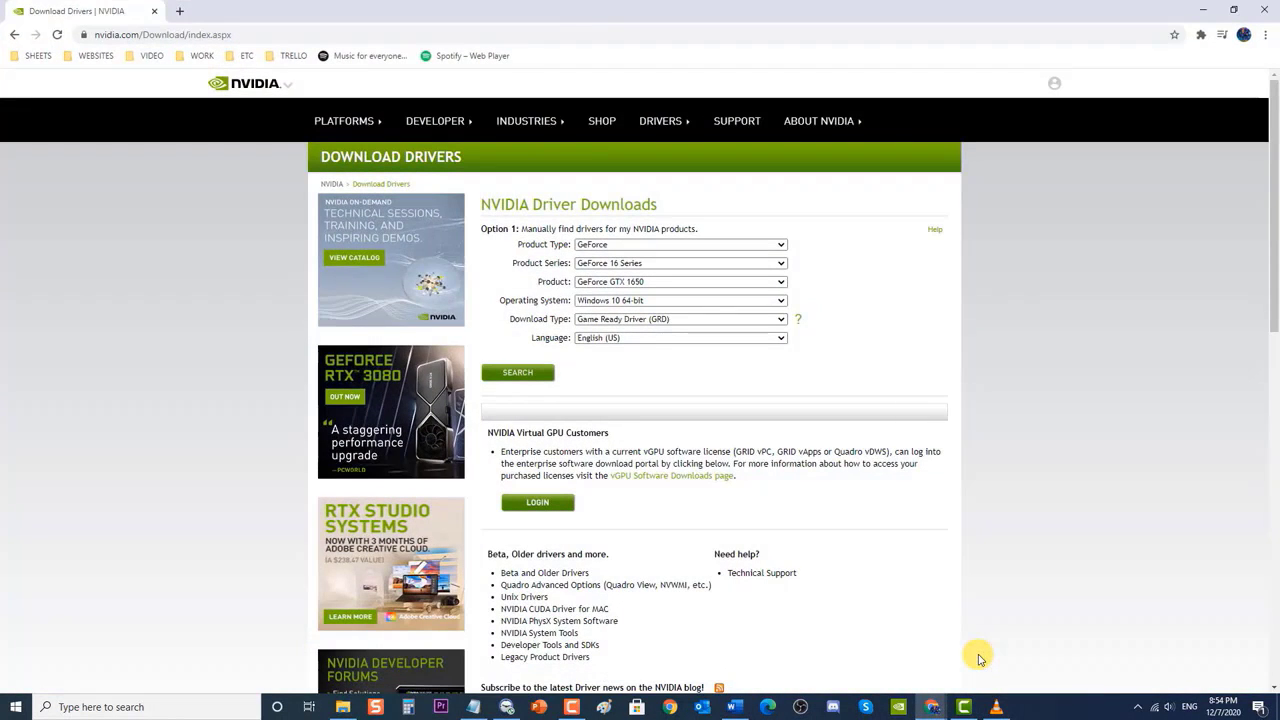
click(519, 372)
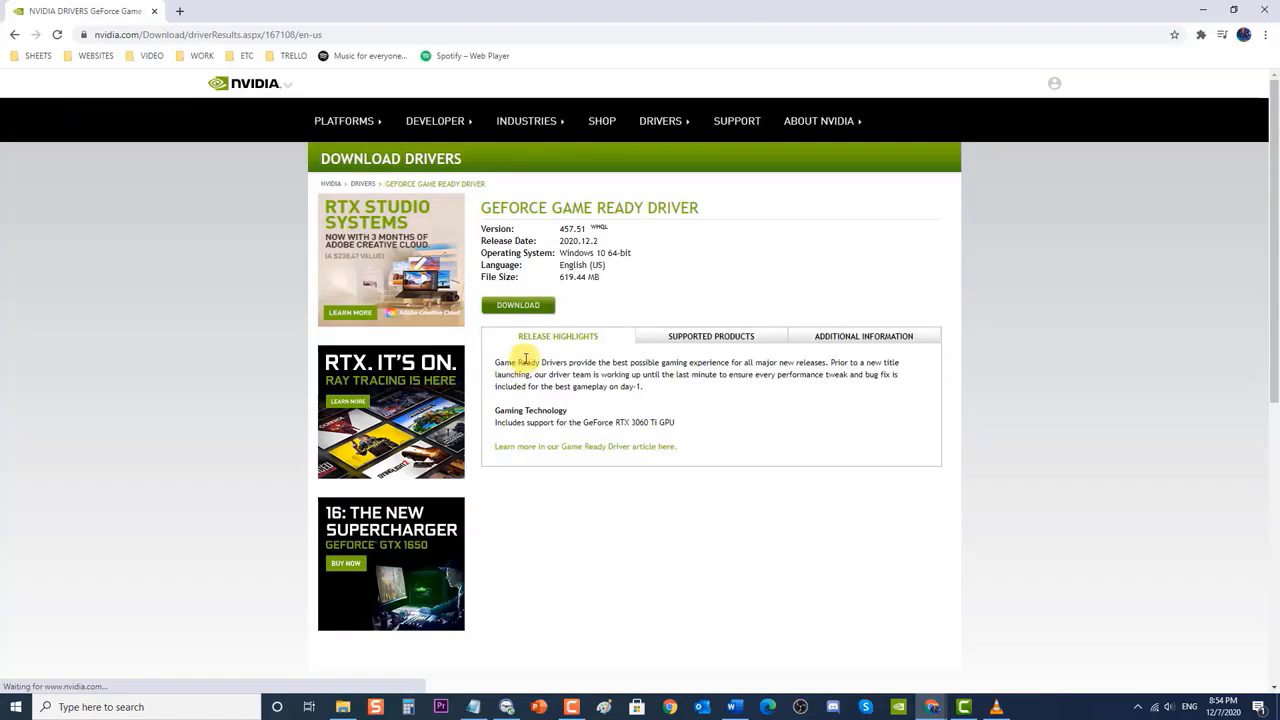
click(529, 309)
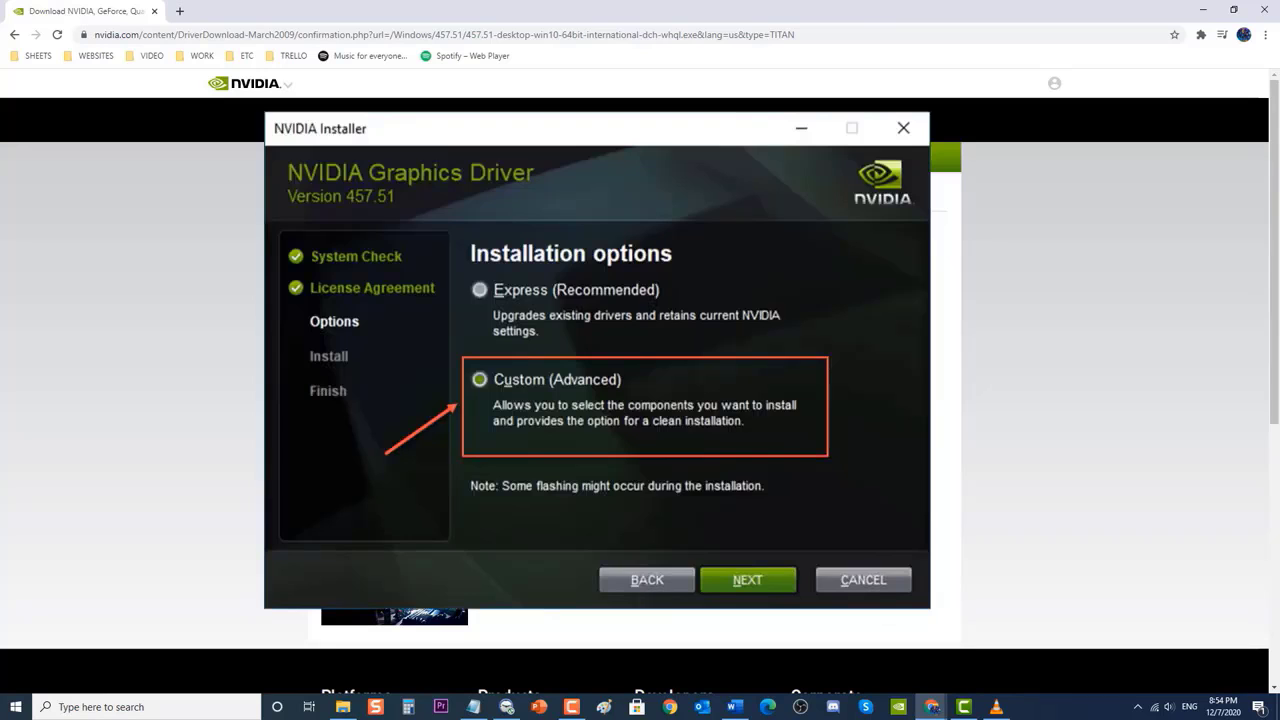
- Close Chrome and continue the NVIDIA installer's custom clean installation of driver 457.51
click(1264, 12)
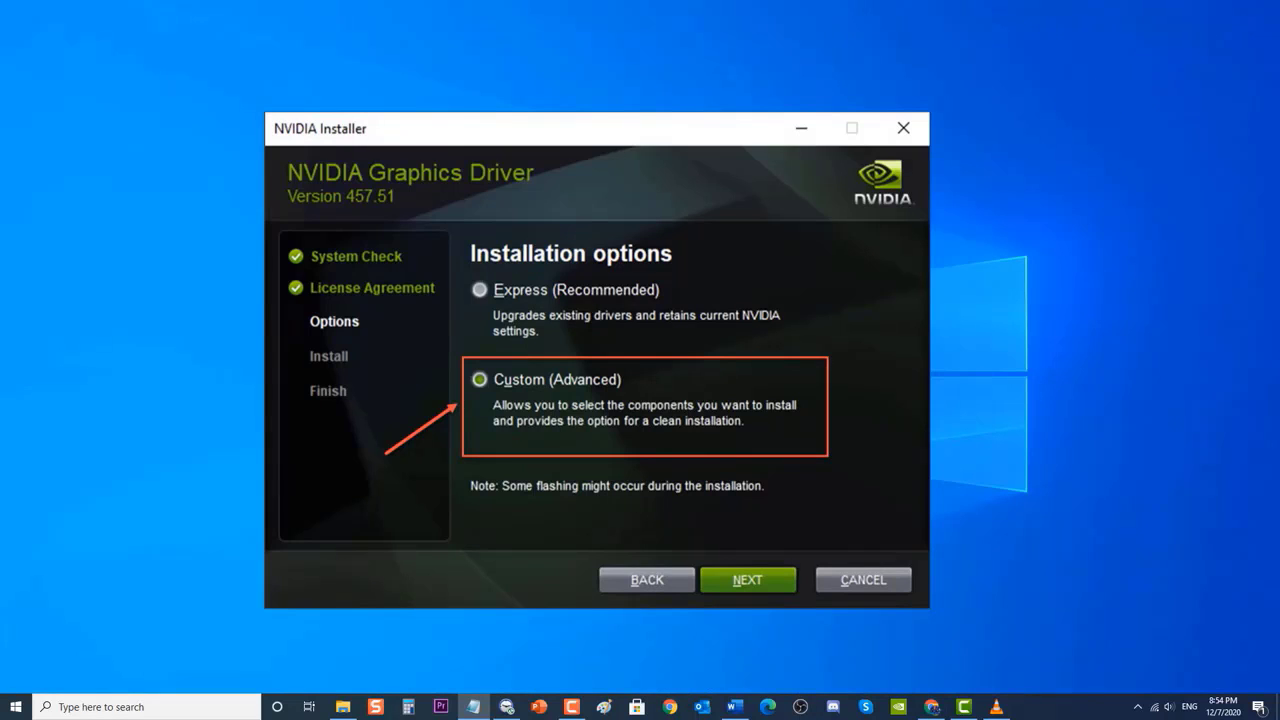
key(Return)
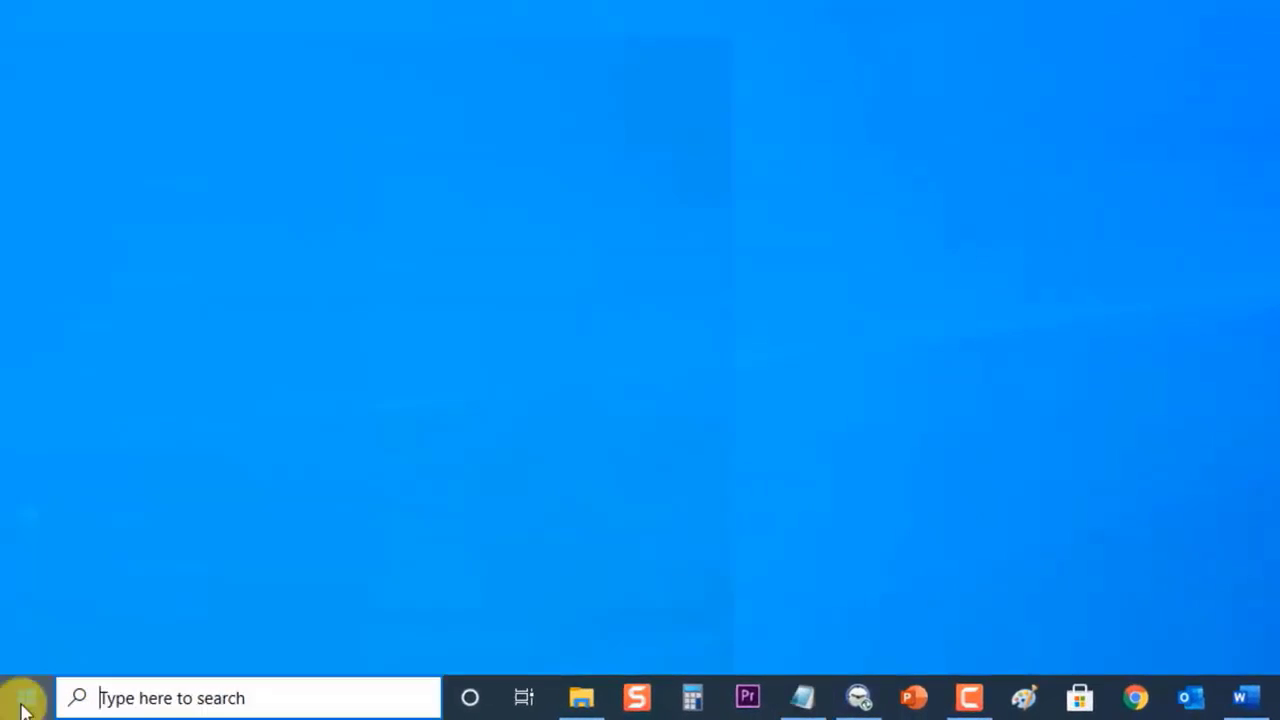
- Restart the computer from the Start menu's power options
click(24, 700)
click(28, 648)
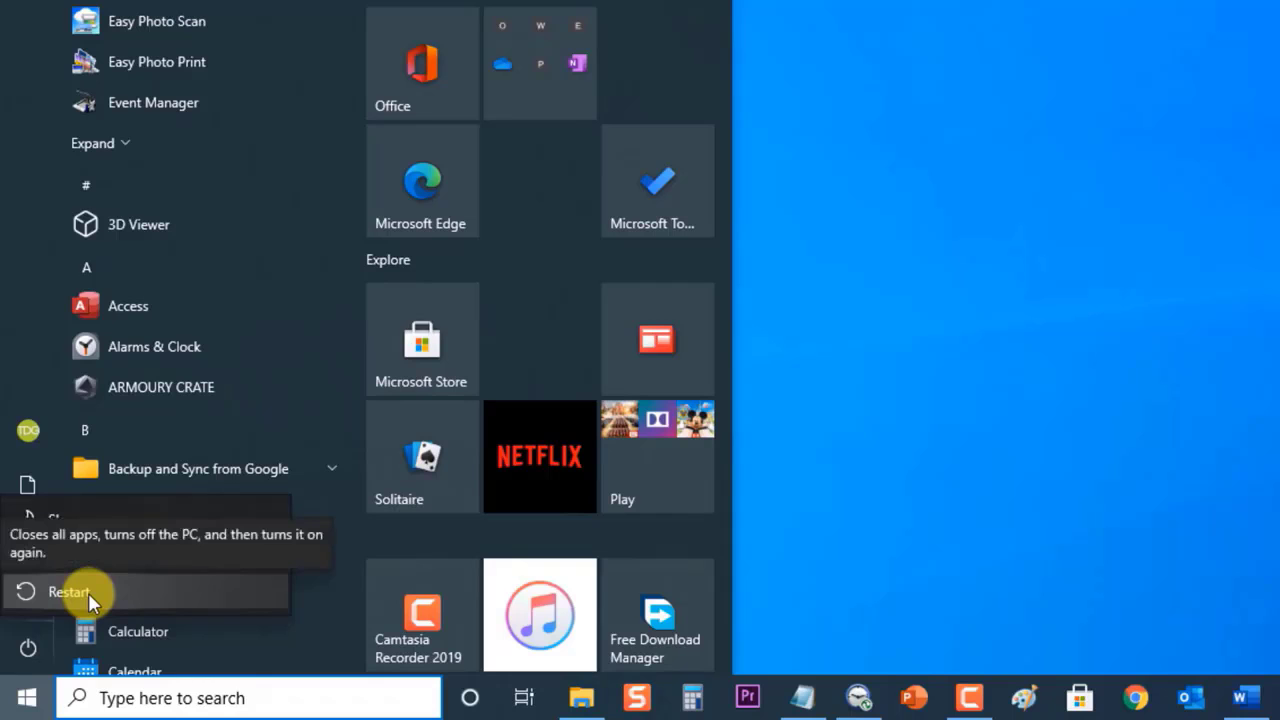
click(1245, 247)
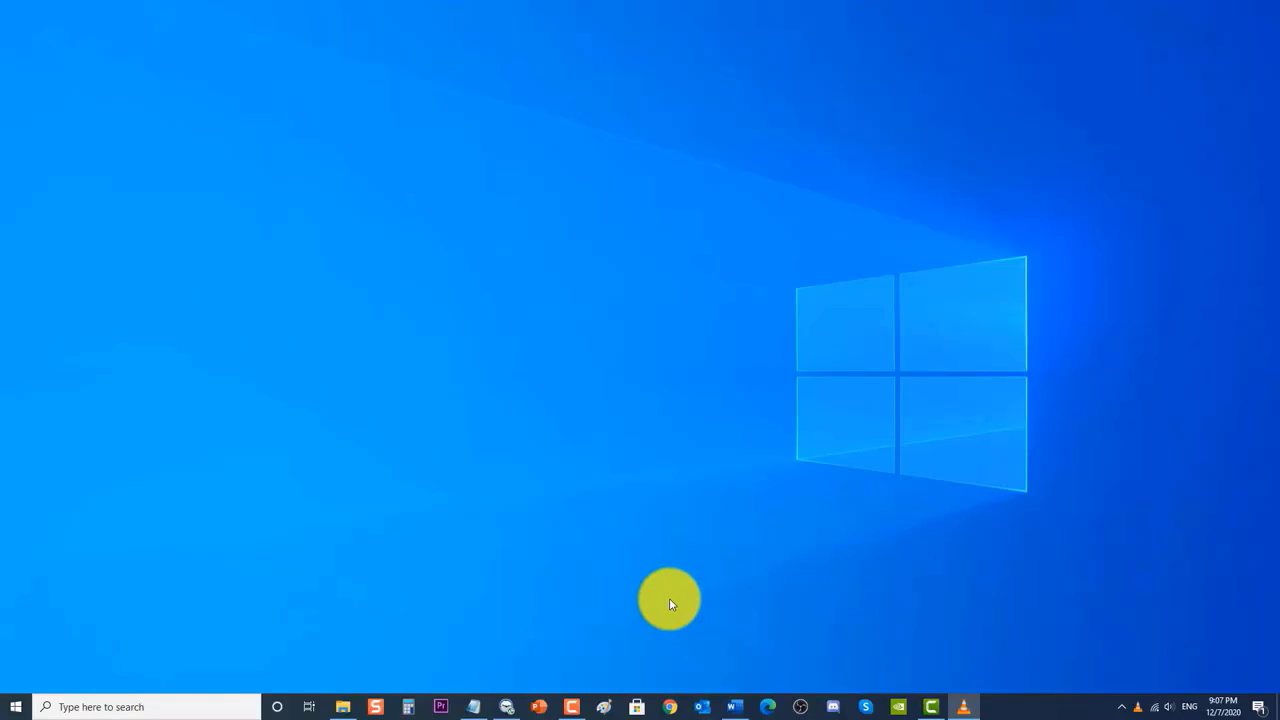
- Launch Device Manager by running devmgmt.msc from a cleared Run box
key(super+r)
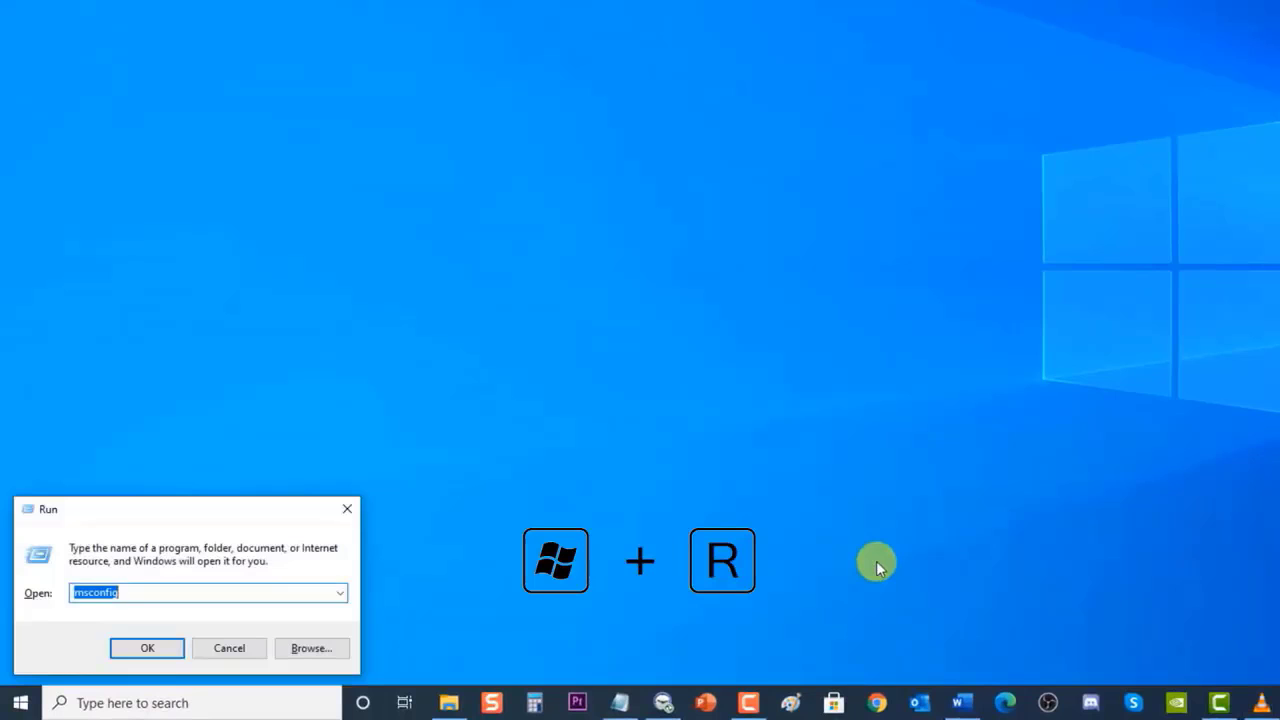
key(BackSpace)
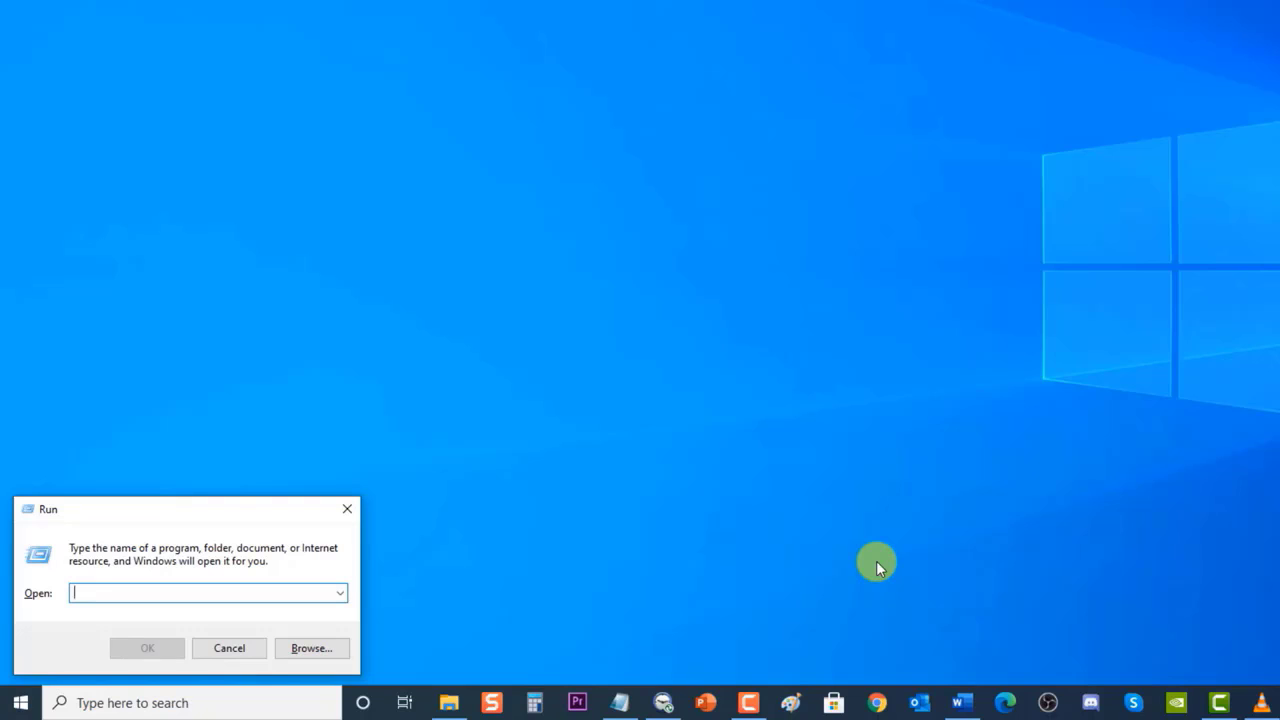
text(dev)
key(Down)
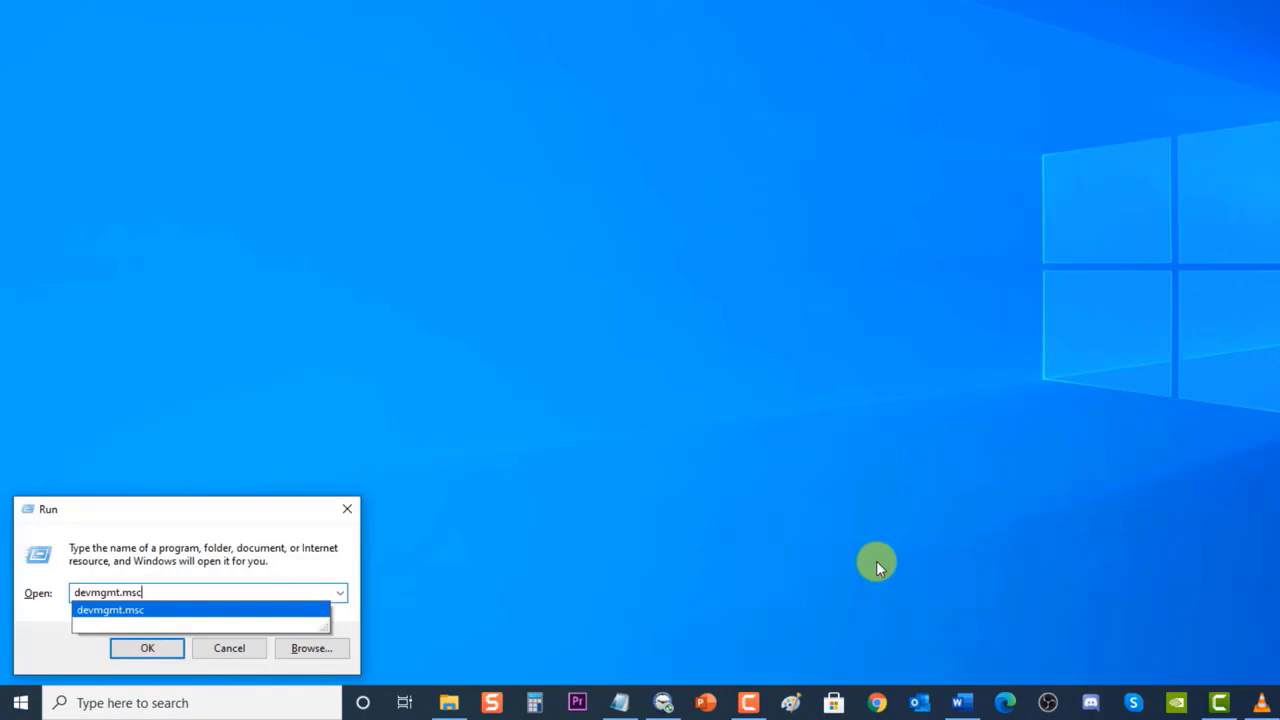
key(Return)
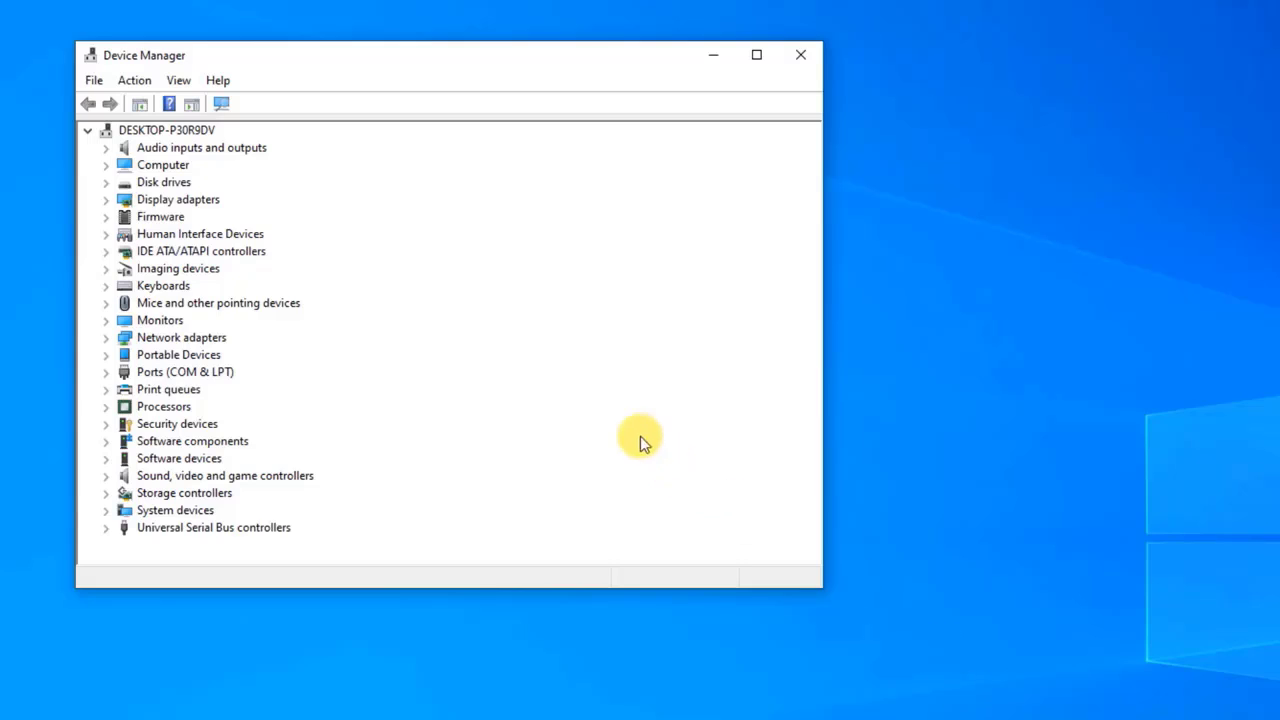
- Check the GeForce GTX 1650's Driver tab shows version 27.21.14.5655, then close Device Manager
click(106, 200)
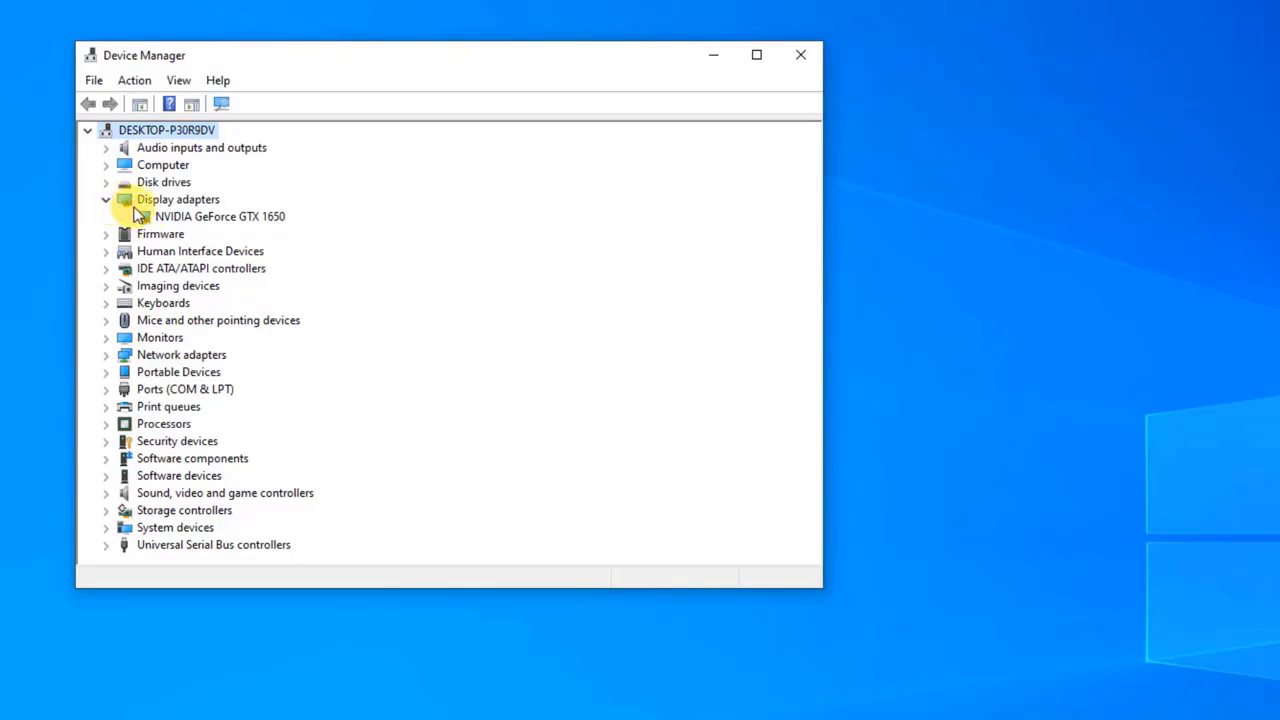
right_click(220, 217)
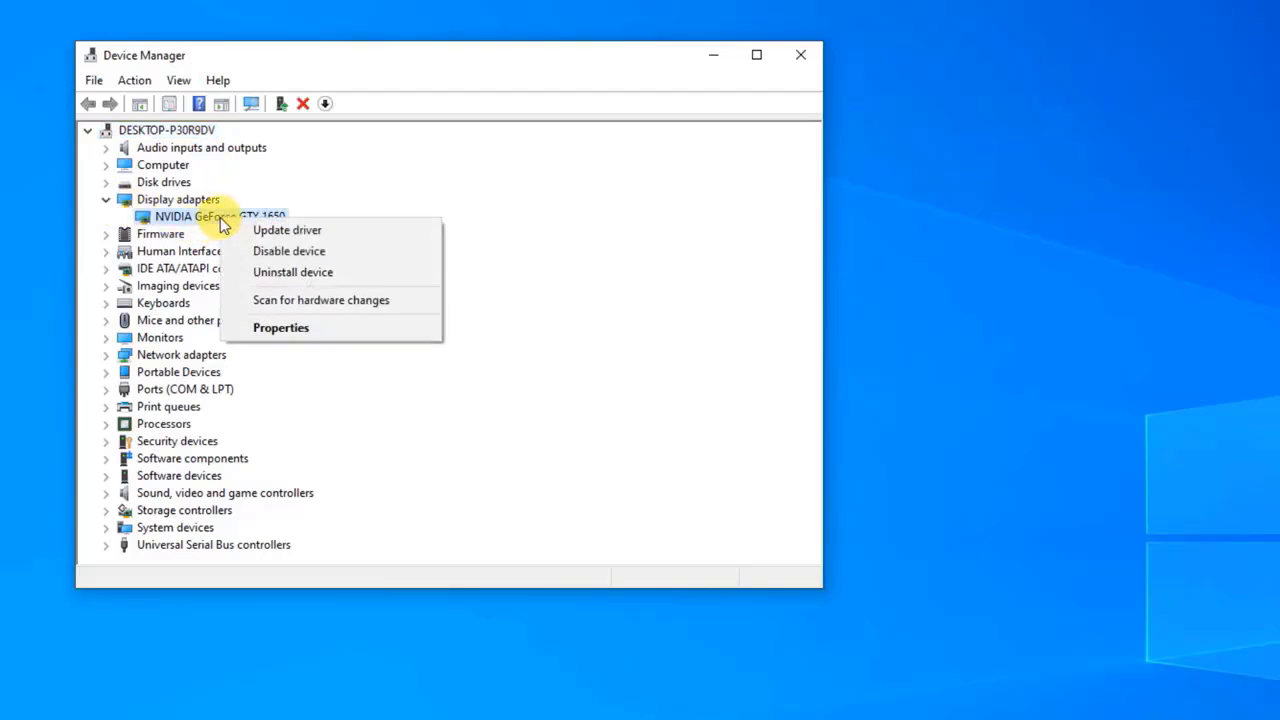
click(292, 327)
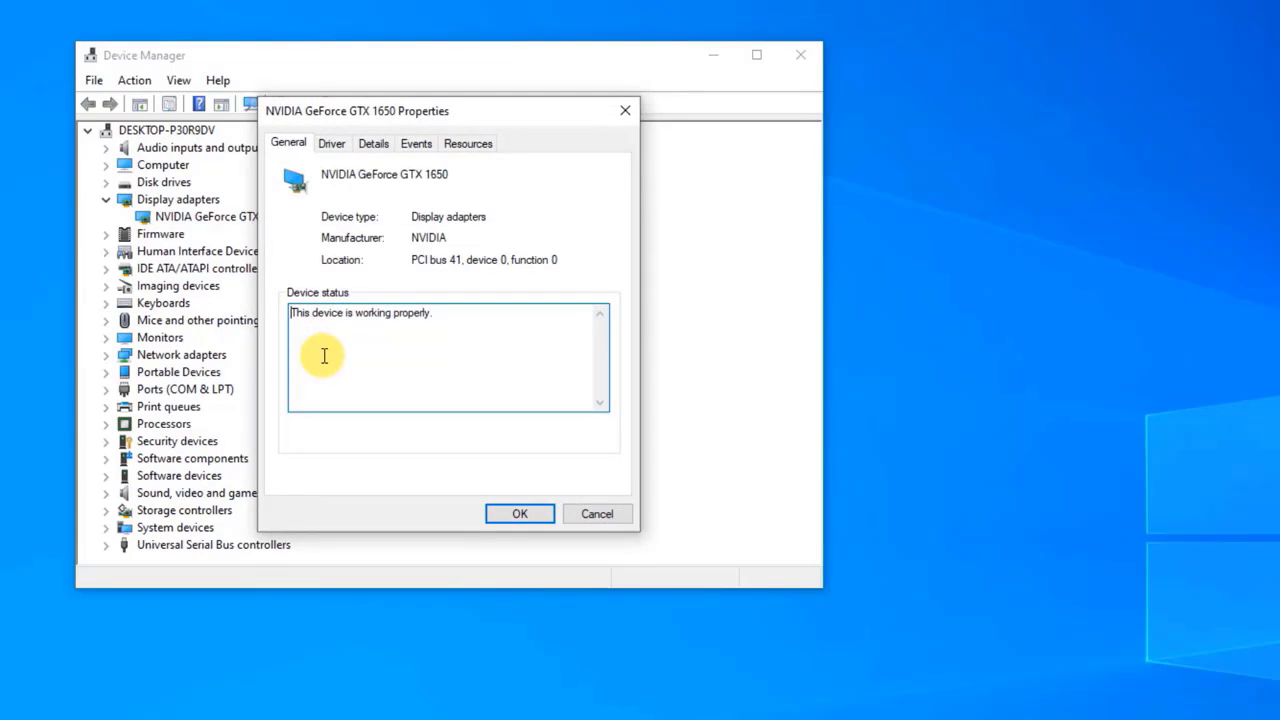
click(330, 146)
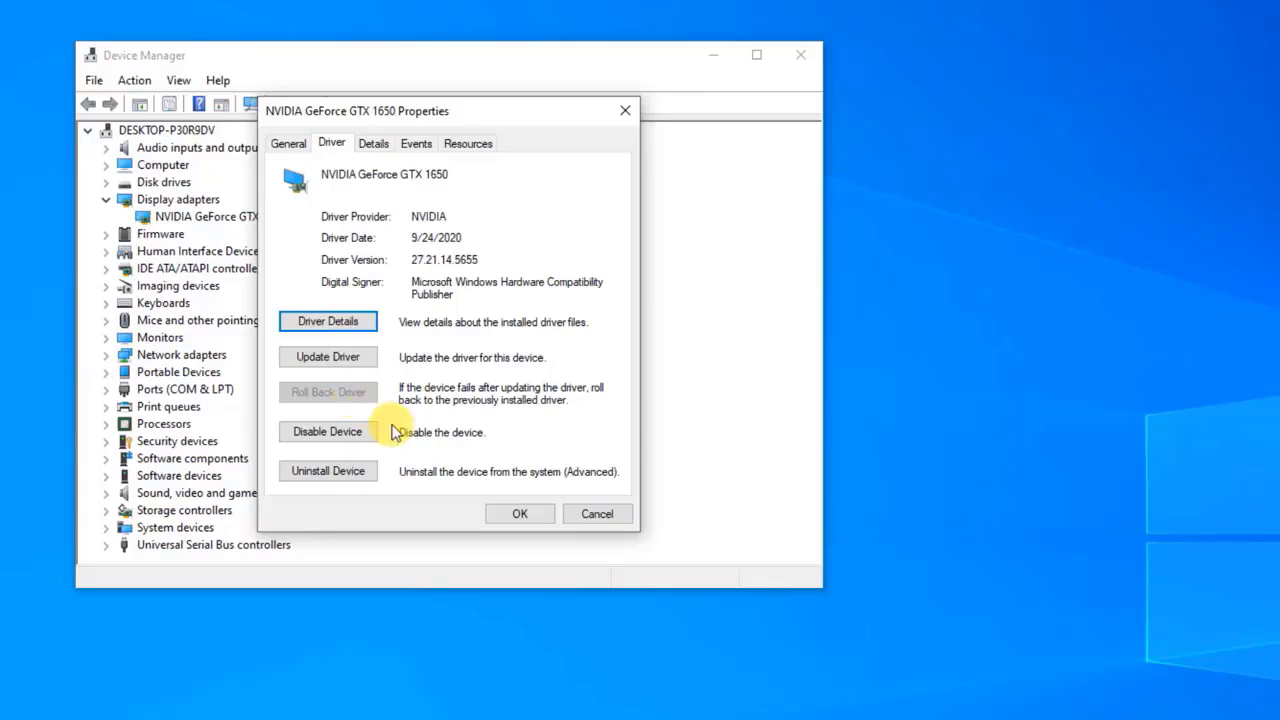
click(516, 514)
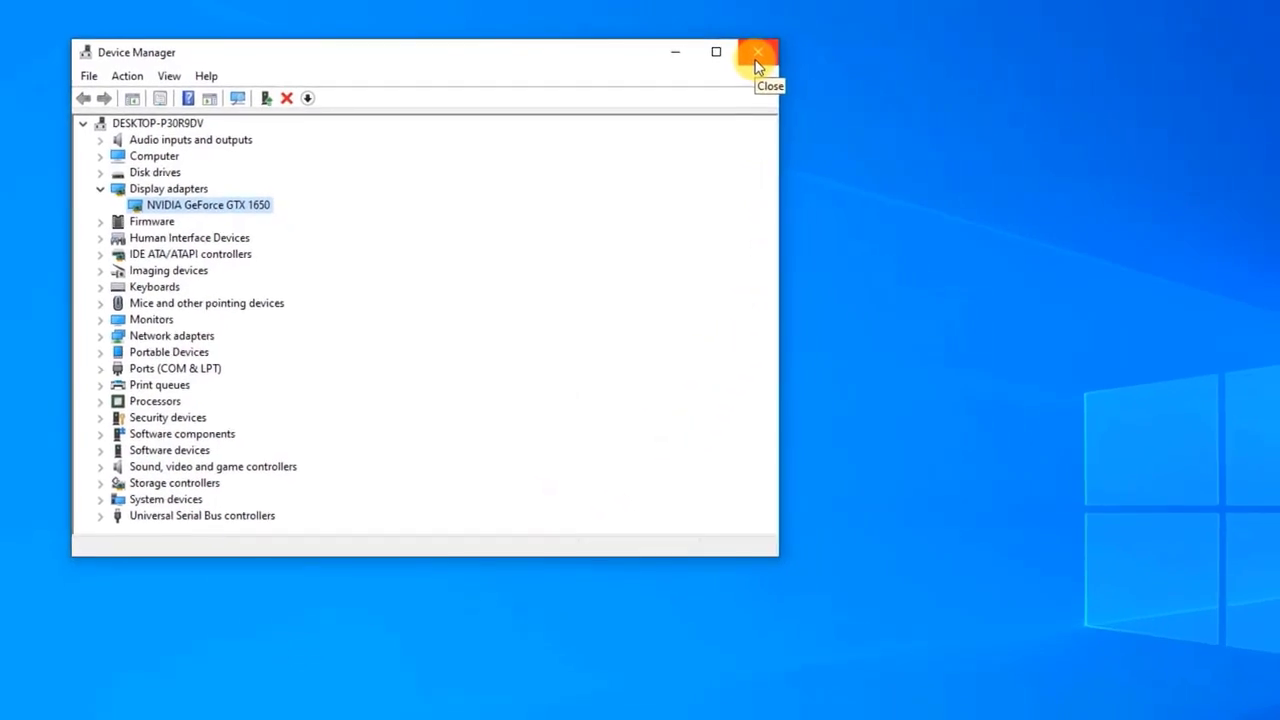
click(705, 58)
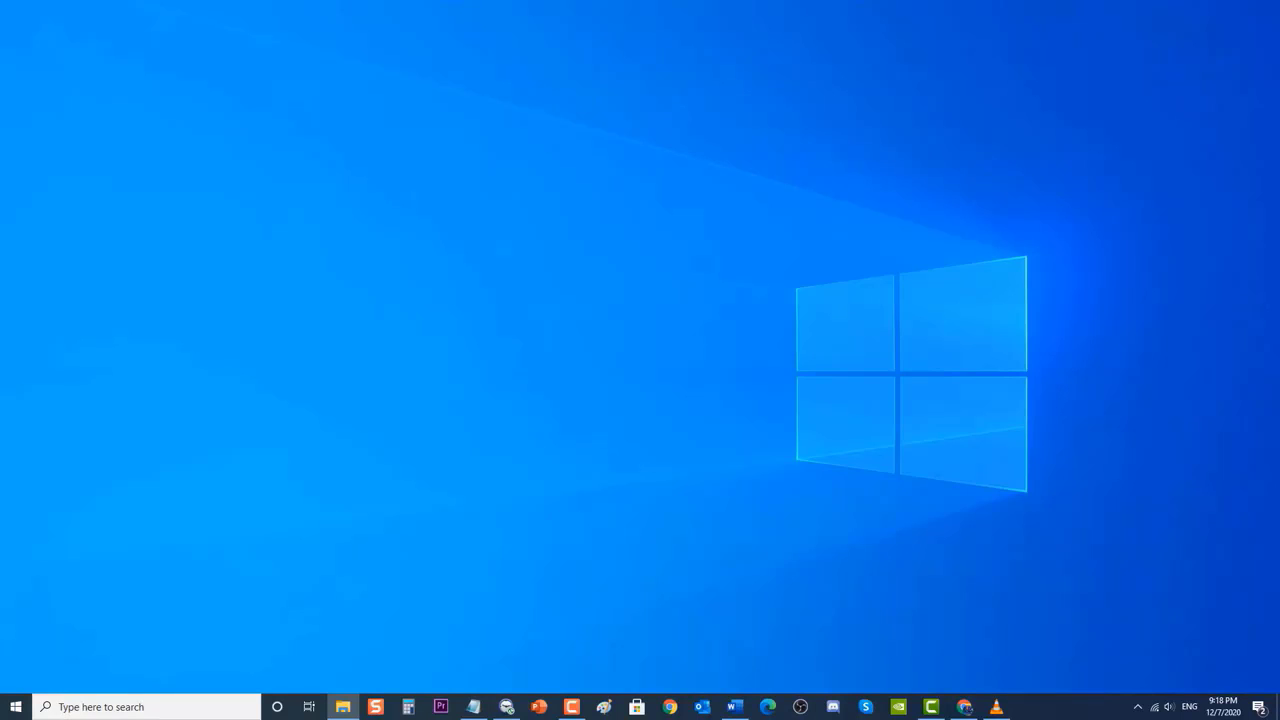
- Bring up the desktop's shortcut menu
right_click(492, 230)
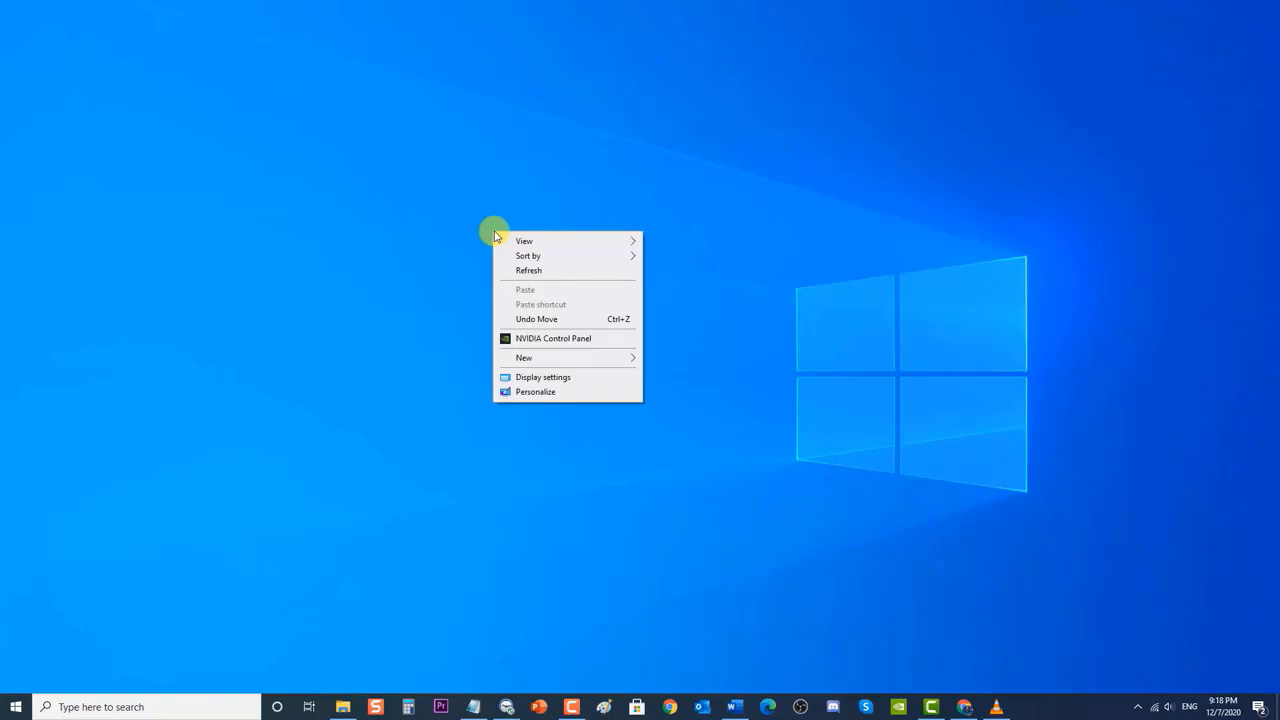
- Open NVIDIA Control Panel's Display > Set up digital audio page listing both VZ239 HDMI displays
click(533, 340)
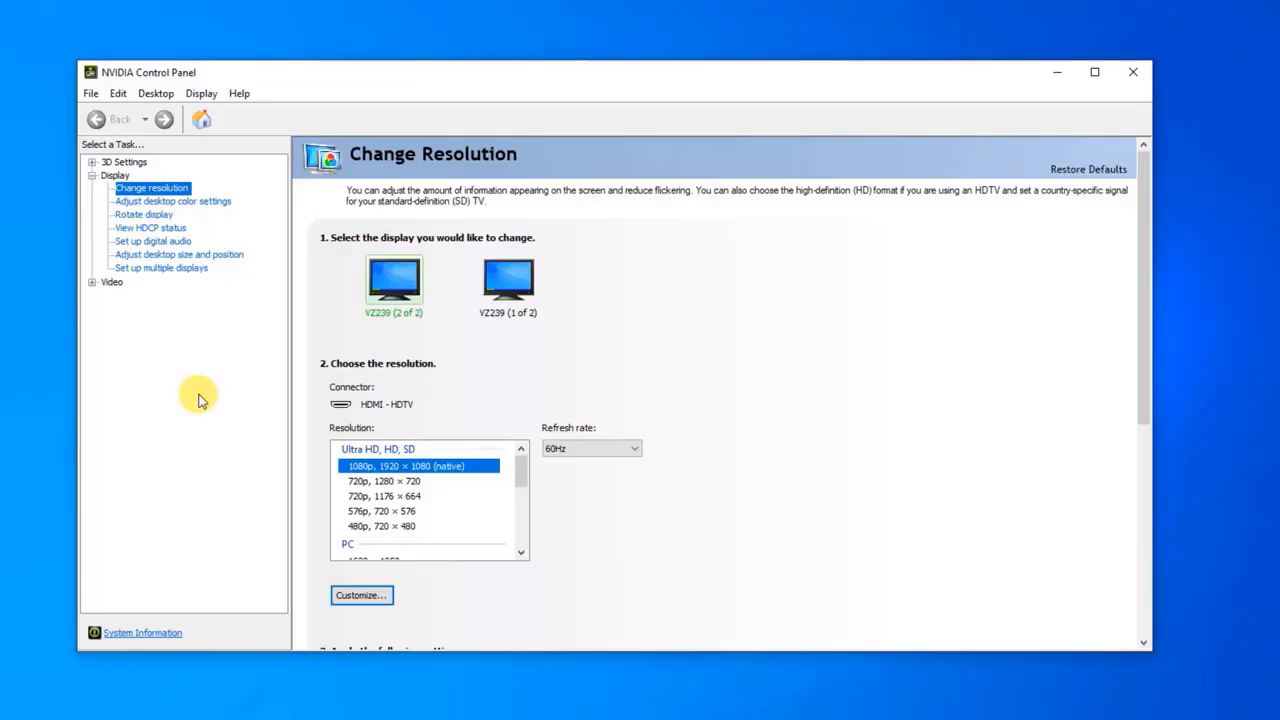
click(121, 176)
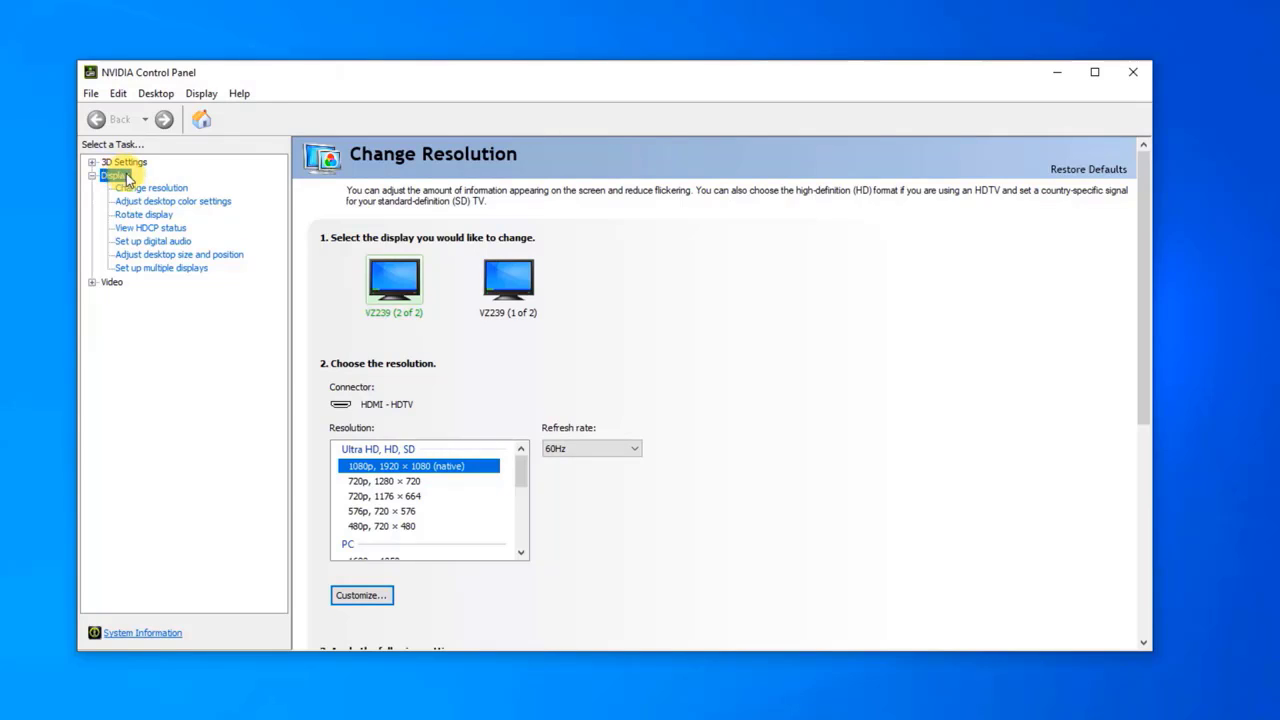
click(156, 243)
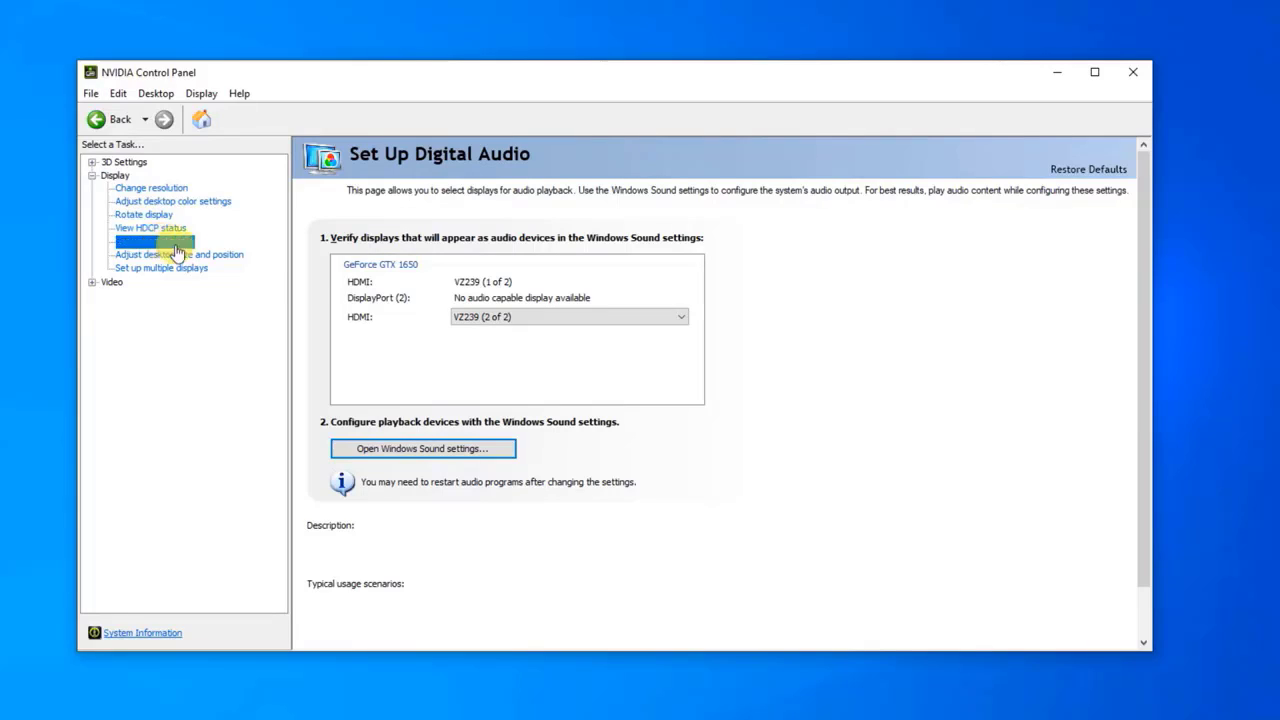
- Choose VZ239 (2 of 2) as the HDMI audio output device
click(580, 317)
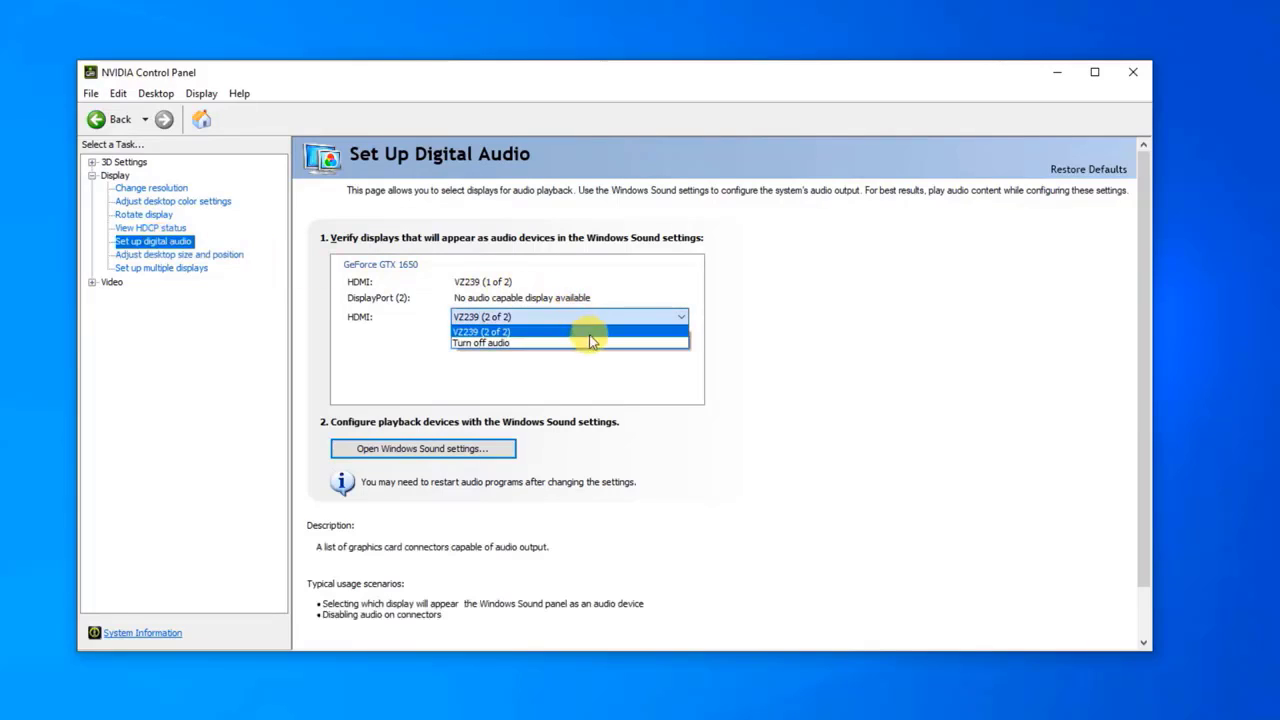
click(587, 332)
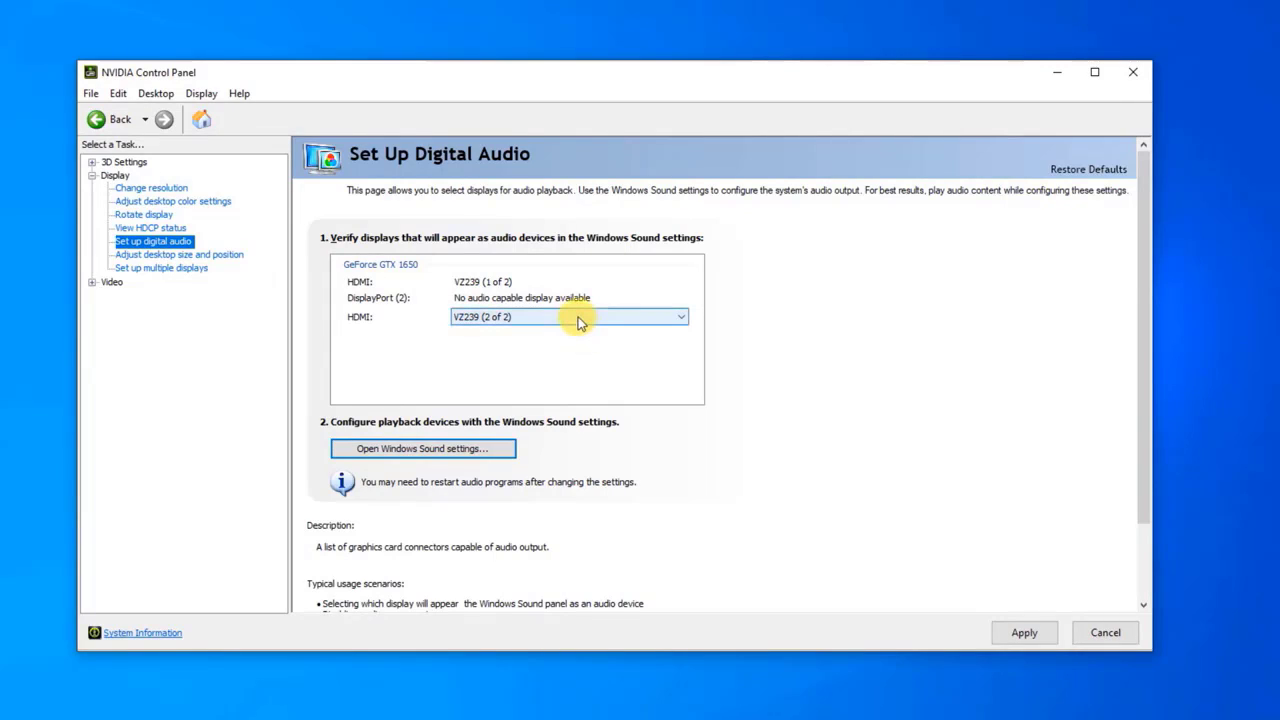
click(580, 318)
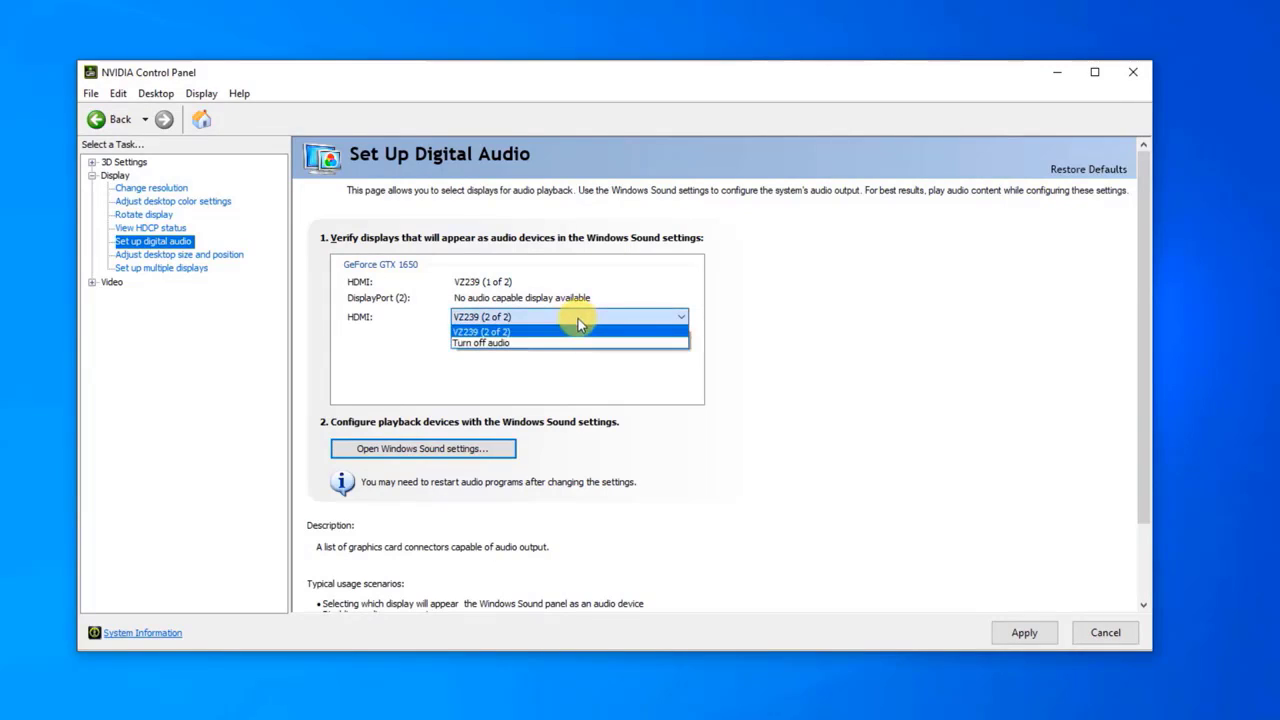
click(581, 335)
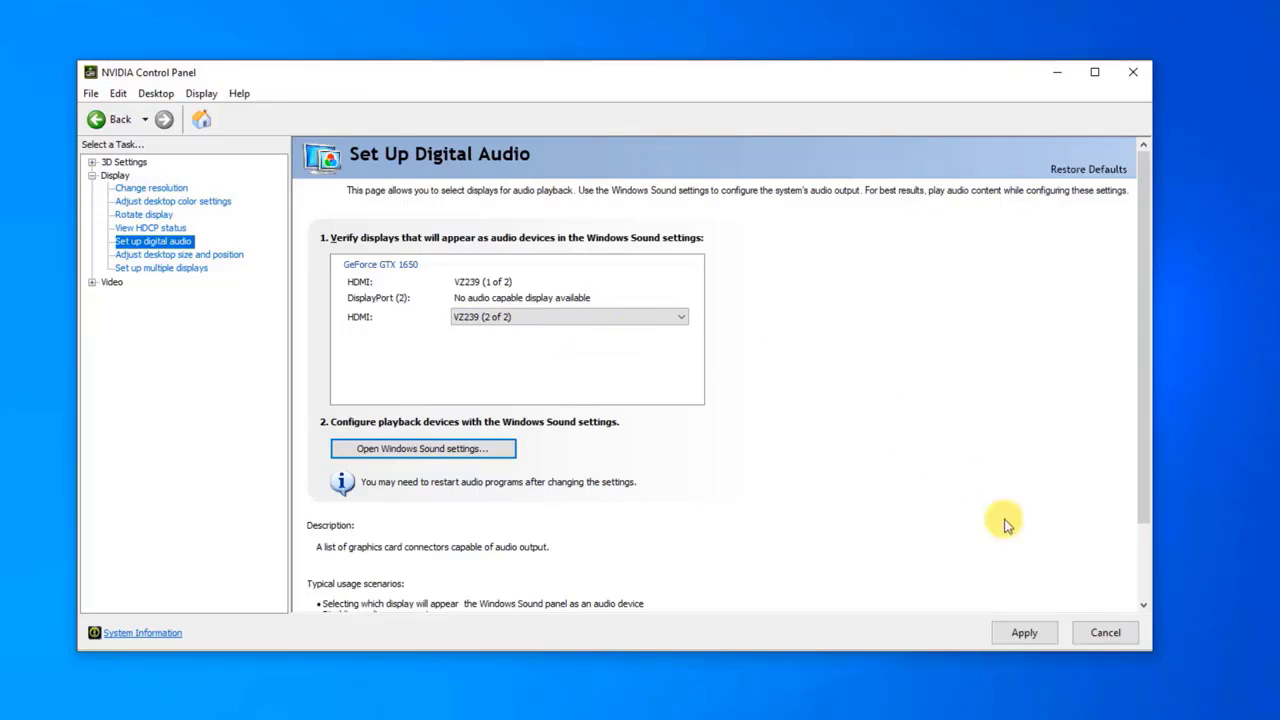
- Apply the digital audio setting, keep the new configuration, and close NVIDIA Control Panel
click(1045, 637)
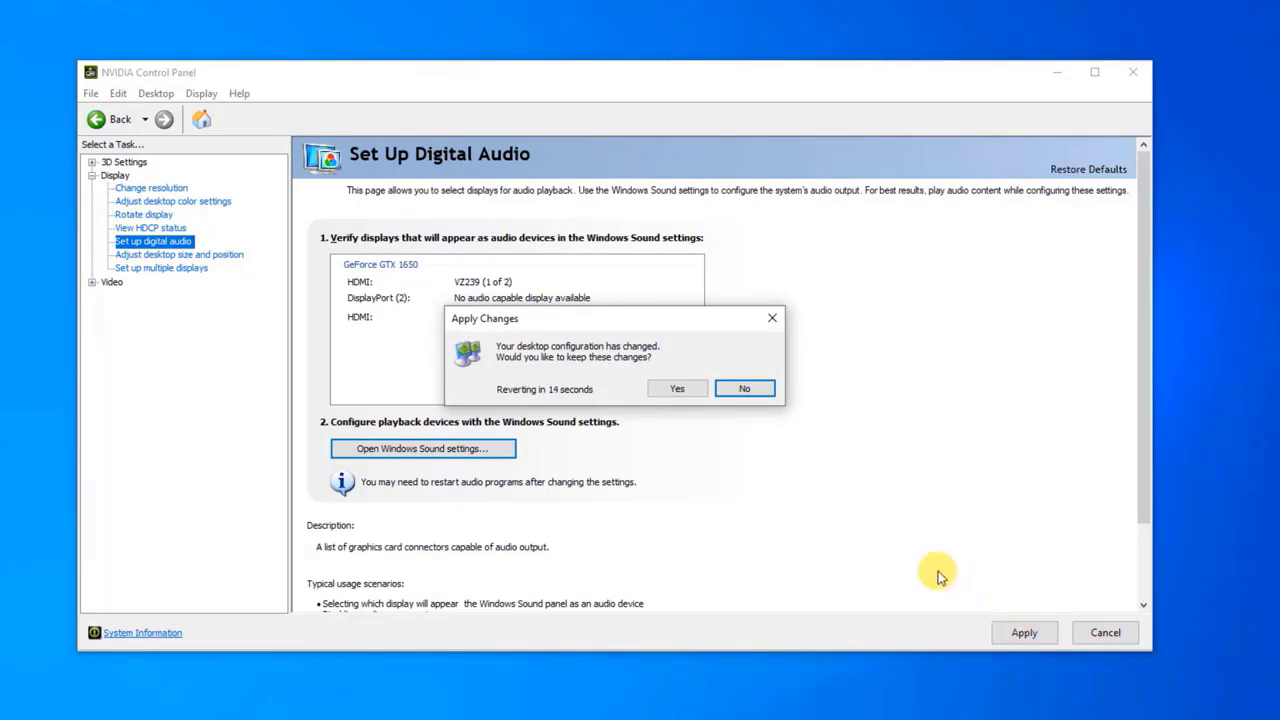
click(675, 389)
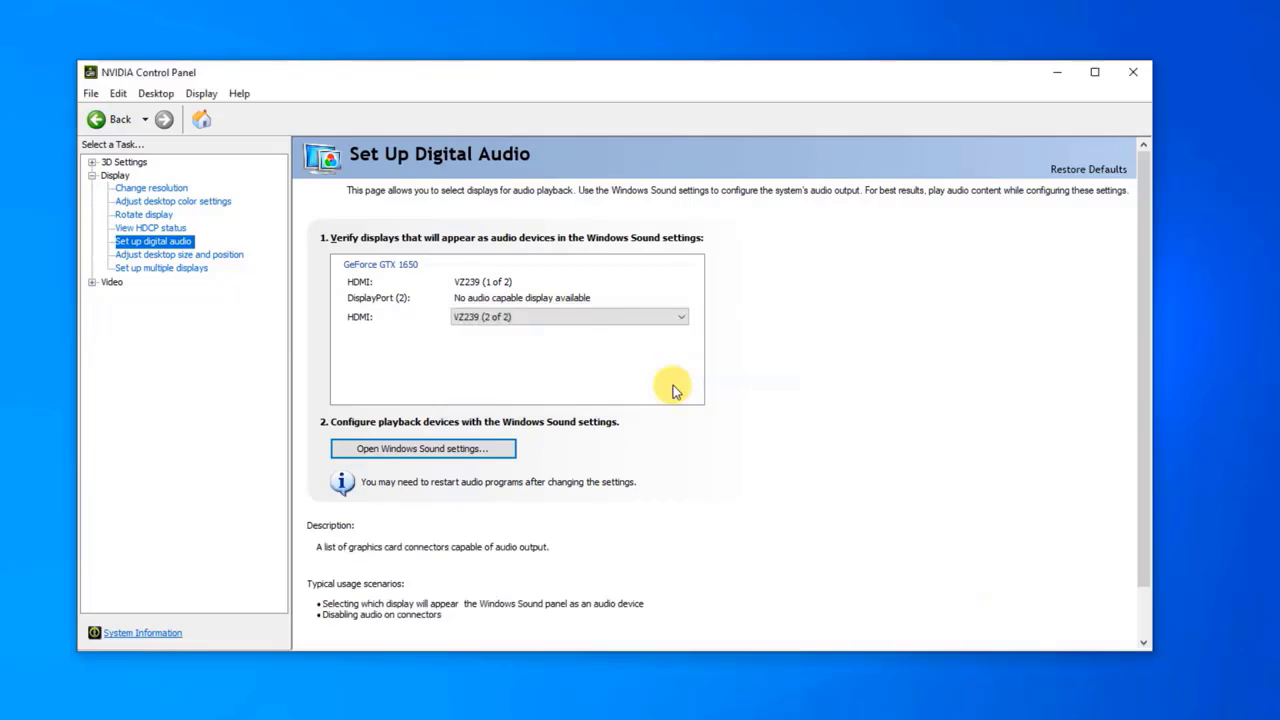
click(1132, 74)
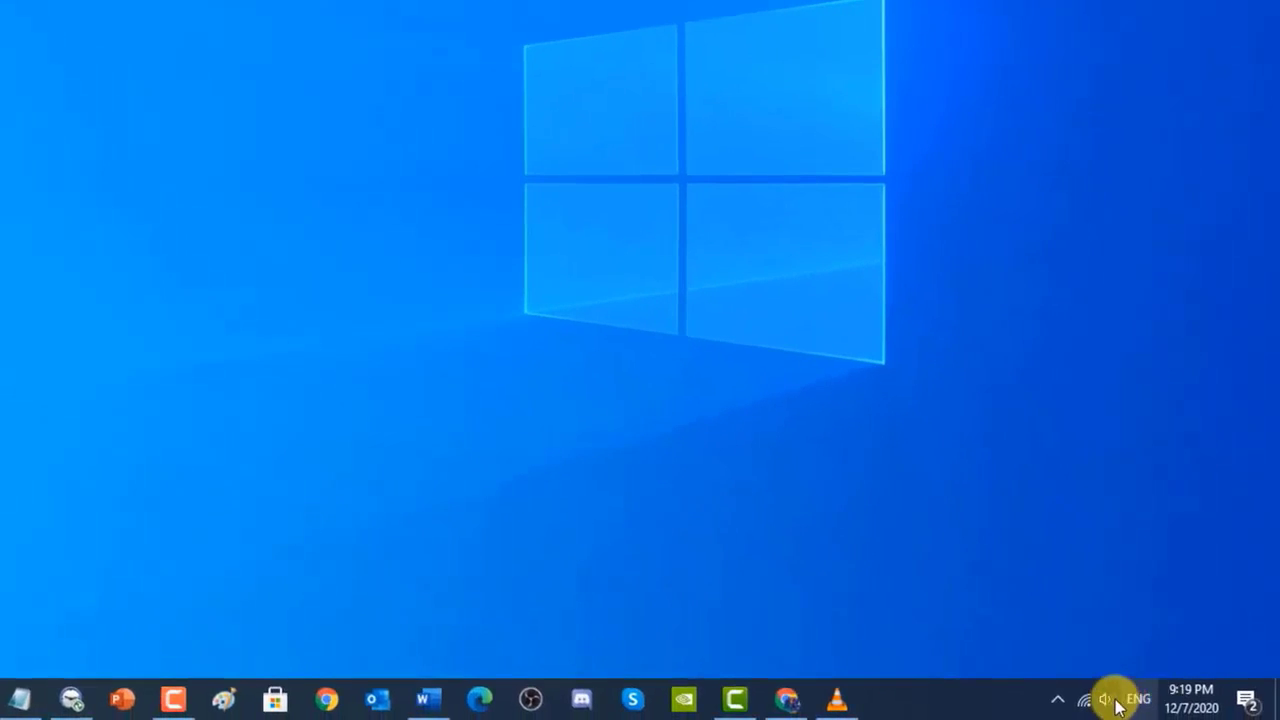
- Open the Sound dialog from the speaker tray icon on its Playback tab
right_click(1106, 703)
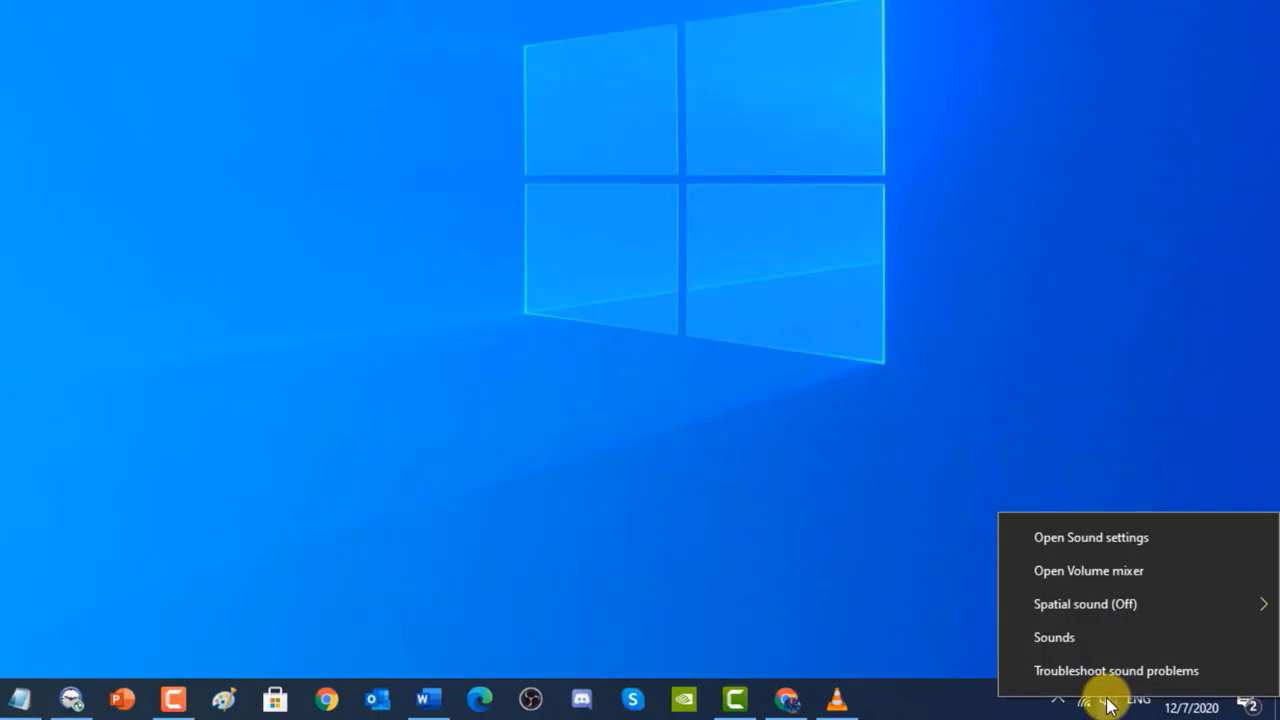
click(1088, 642)
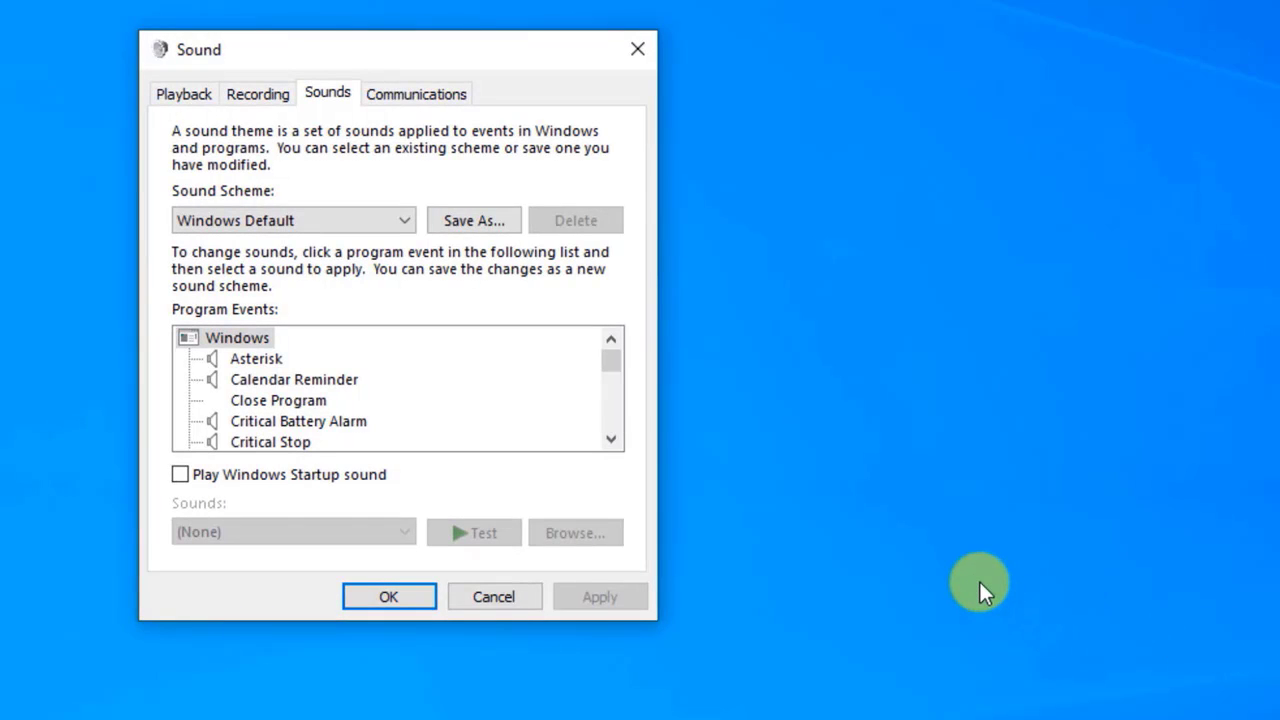
click(202, 96)
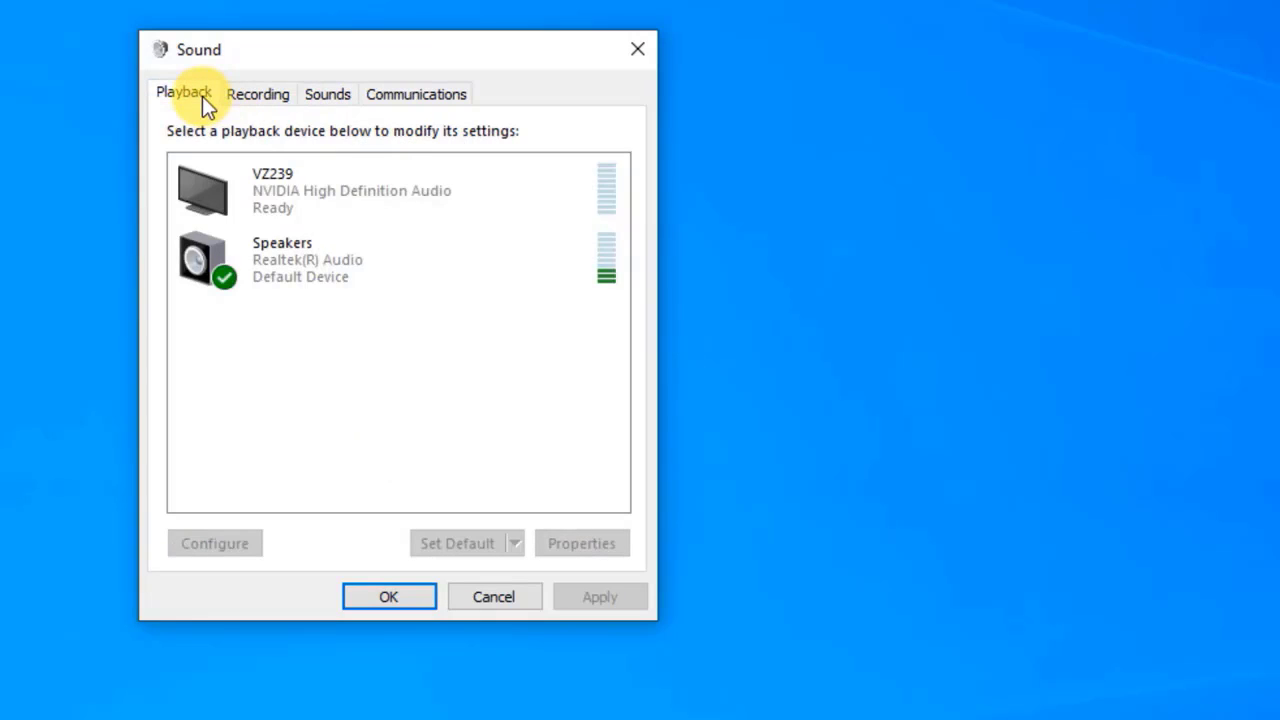
- Turn on Show Disabled Devices and Show Disconnected Devices in the playback list
right_click(429, 345)
click(455, 363)
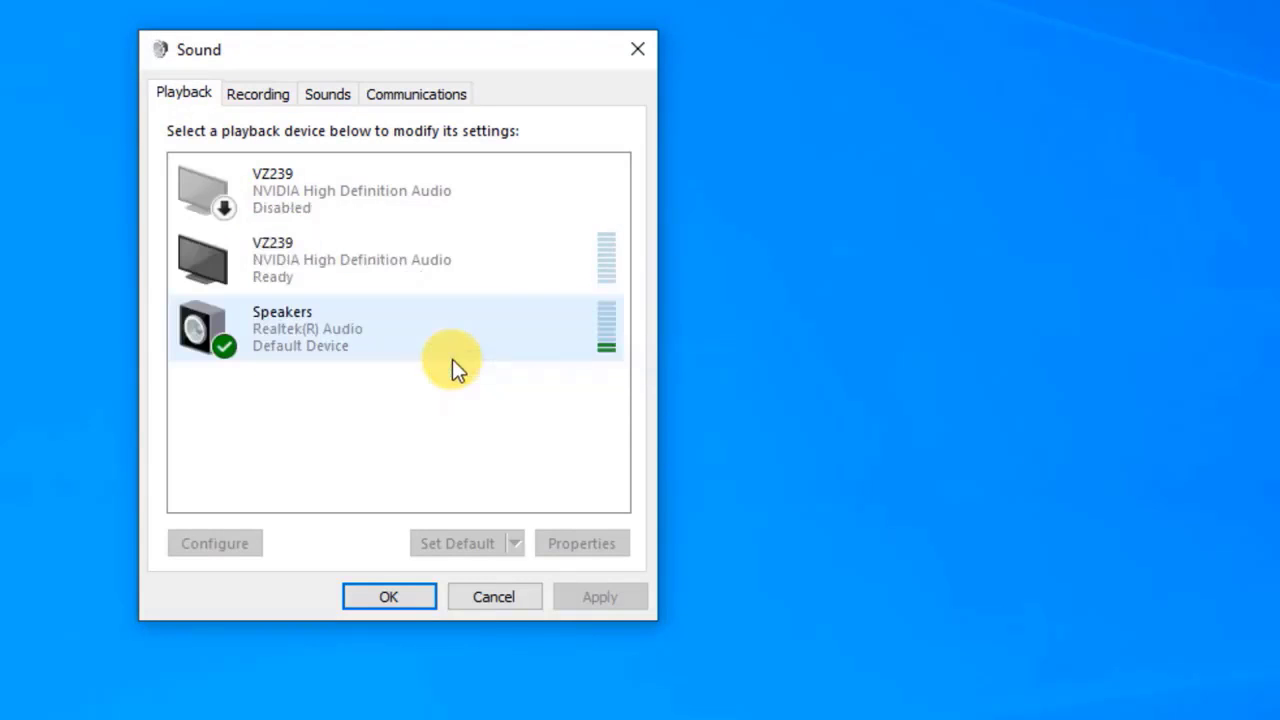
right_click(449, 419)
click(485, 464)
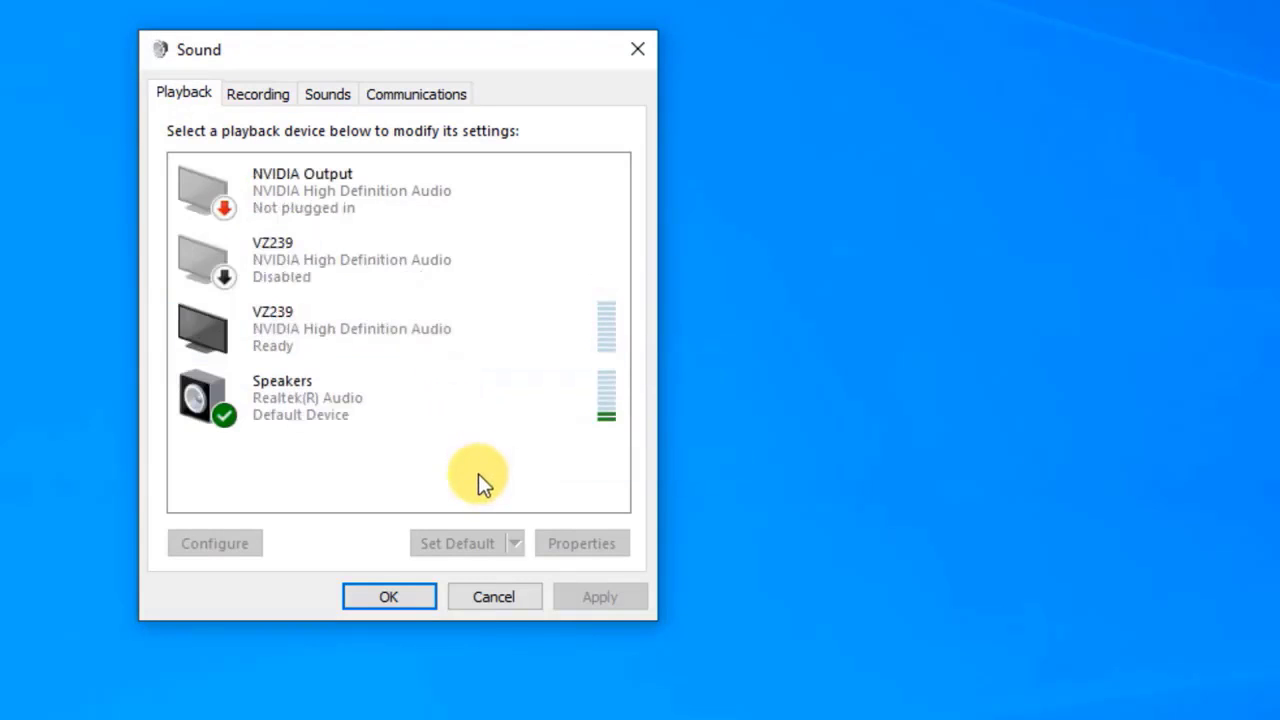